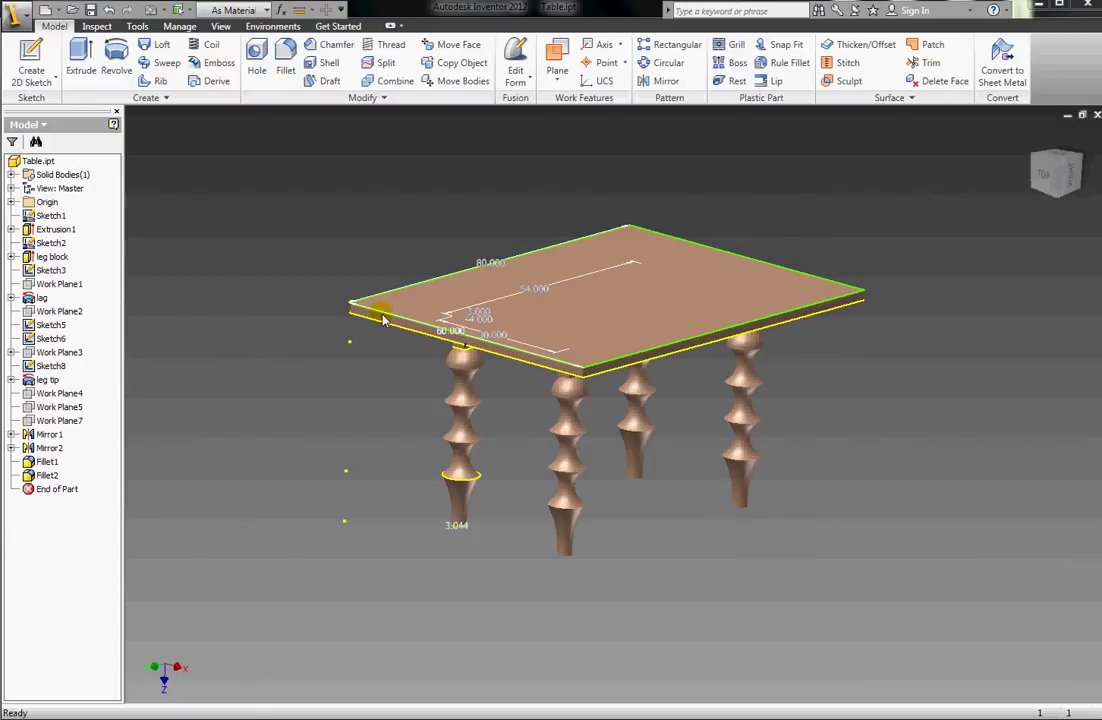
Switch Table.ipt into the BIM Exchange environment and select Work Plane7 in the browser.
left_click(383, 318)
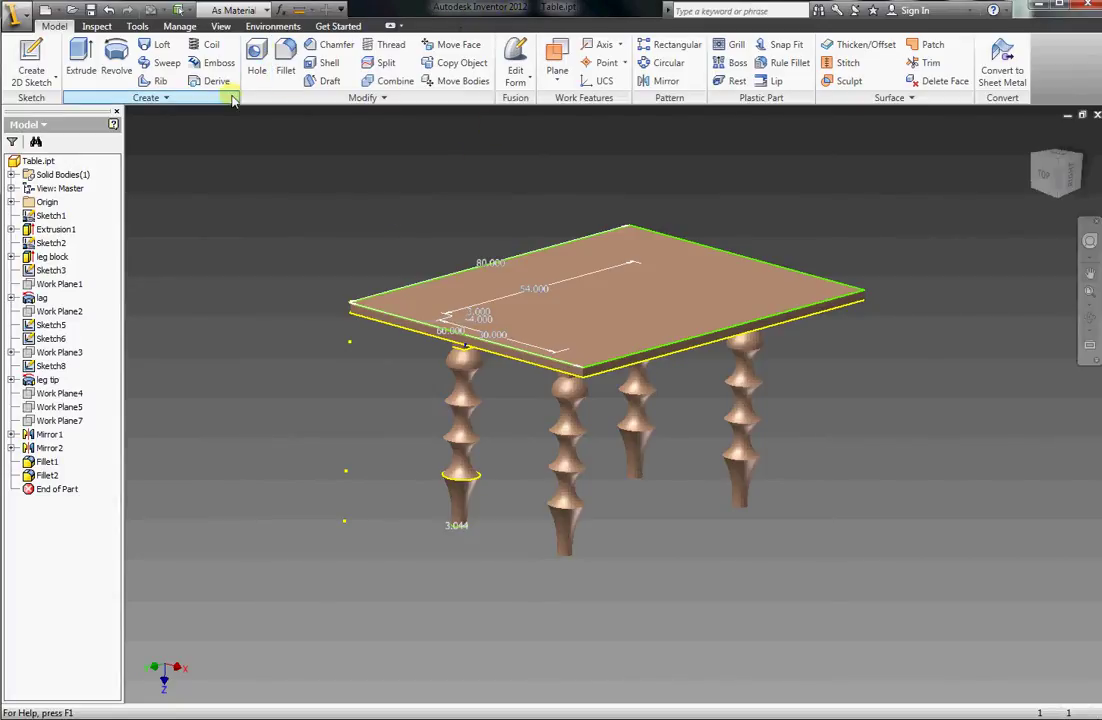
left_click(275, 30)
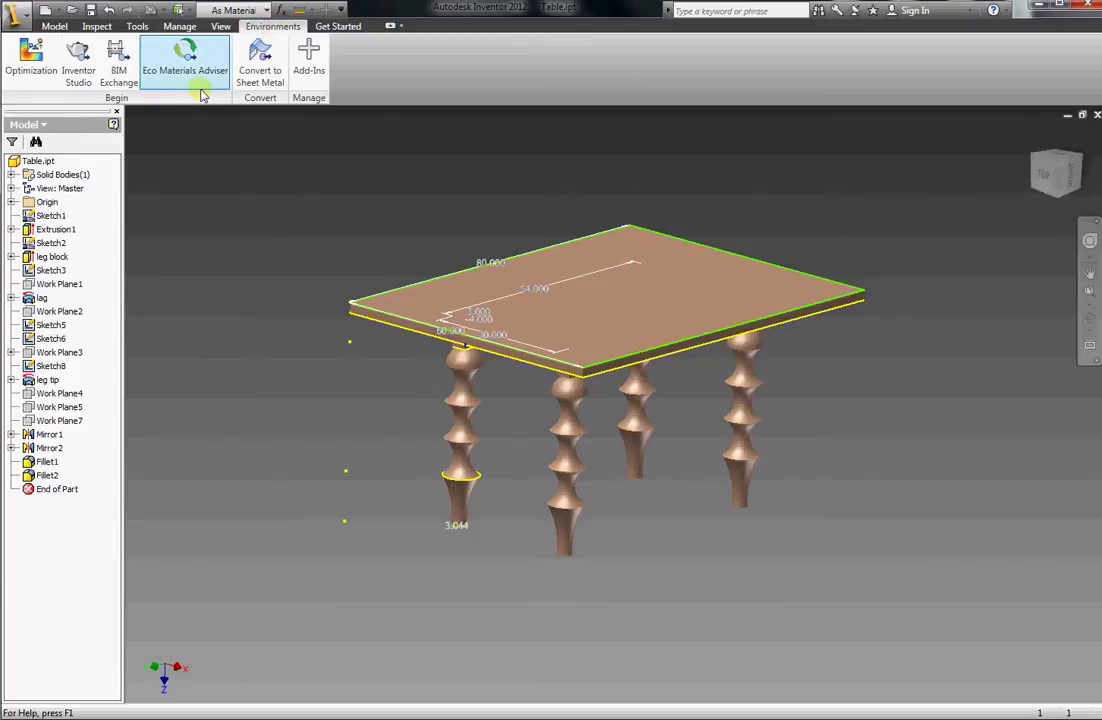
left_click(125, 78)
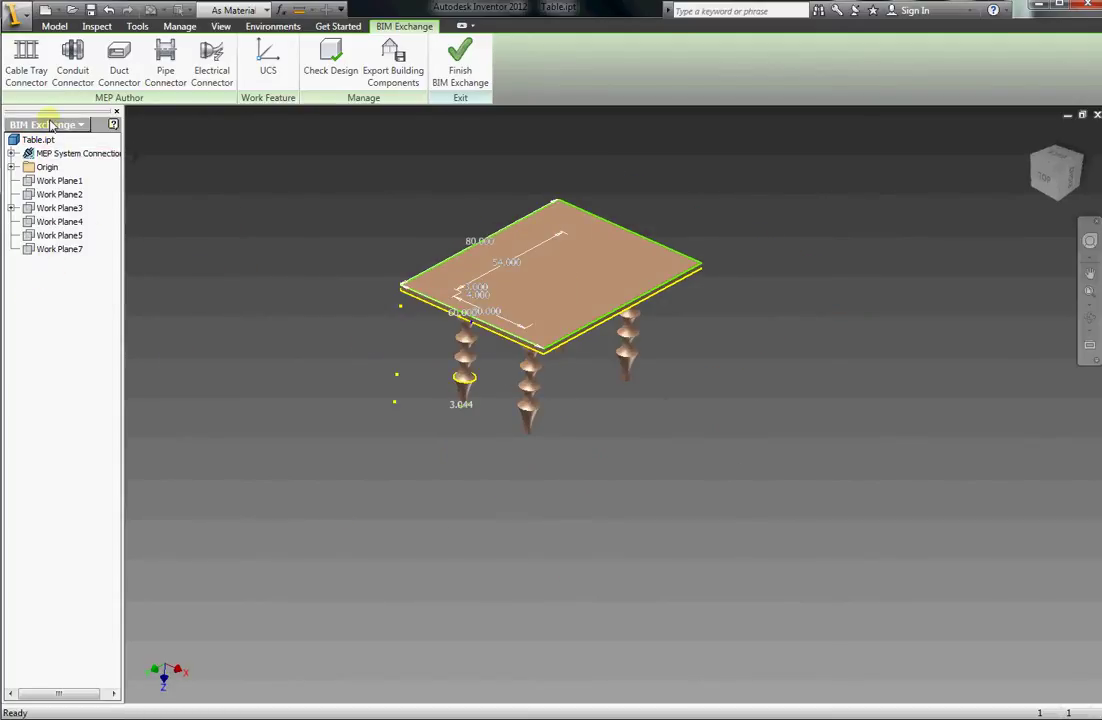
left_click(50, 249)
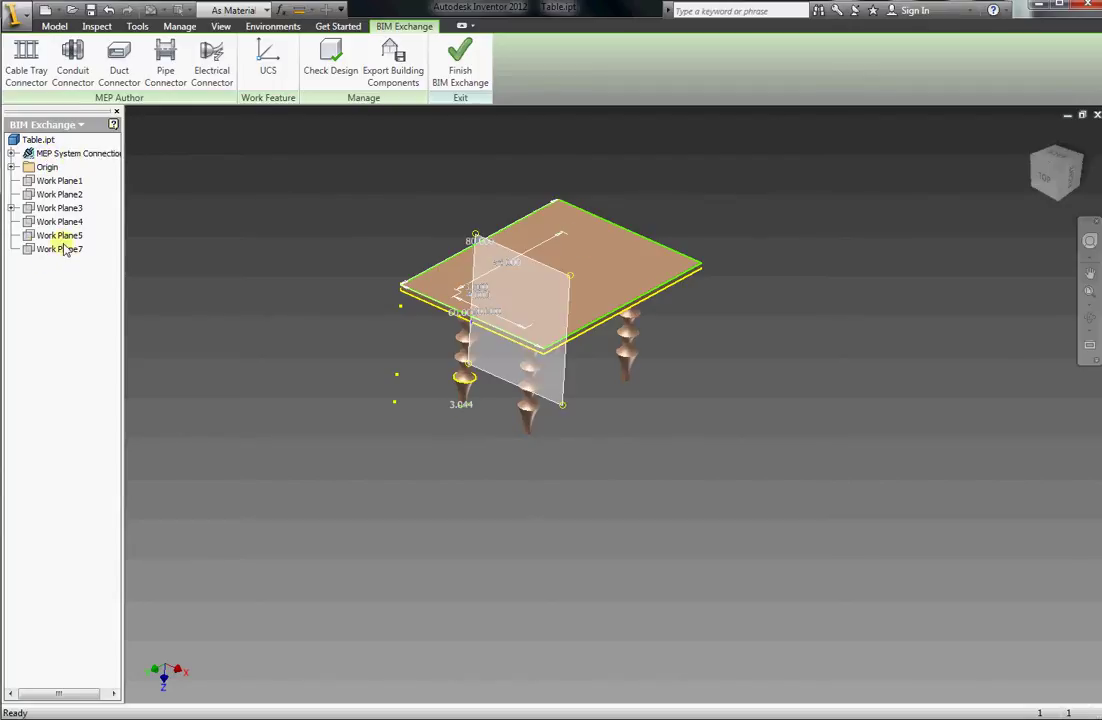
Start Export Building Components and set the Model Property Filter to 'Only properties with values'.
left_click(407, 78)
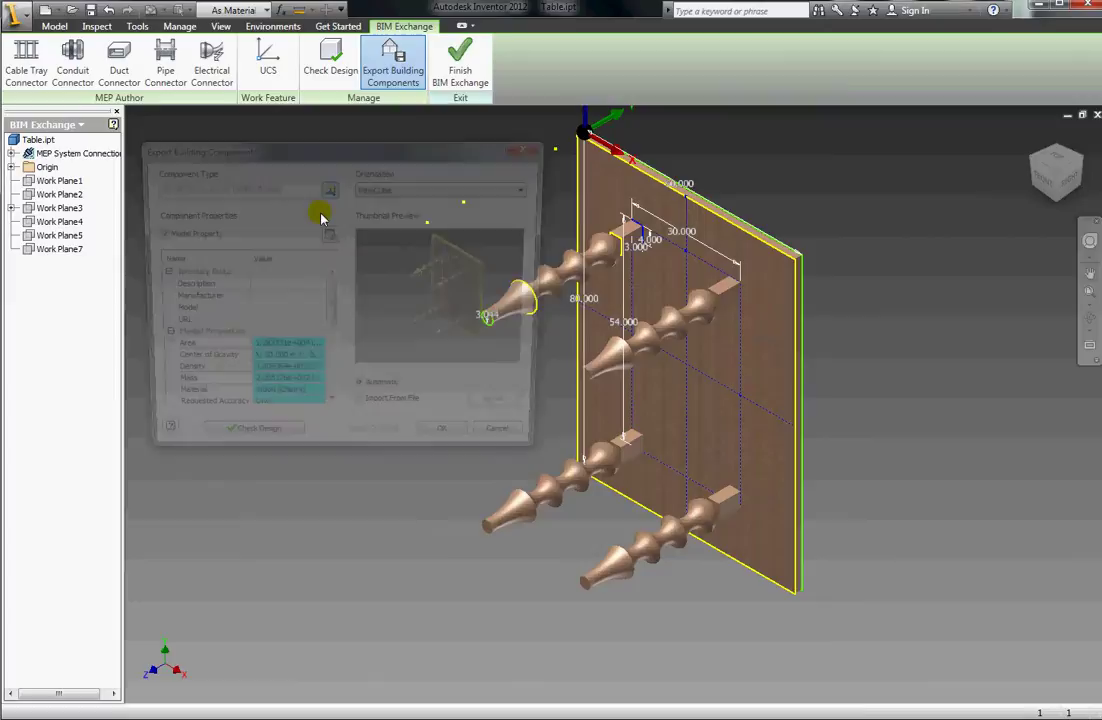
left_click_drag(371, 129, 403, 145)
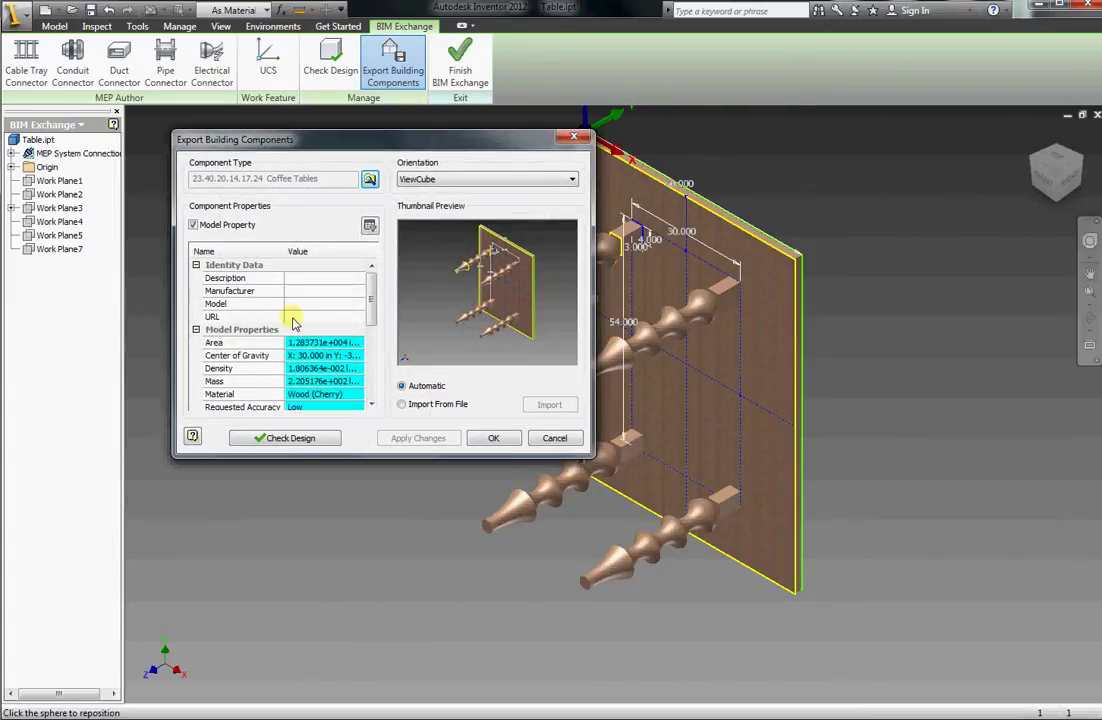
mouse_move(369, 288)
left_mouse_down()
mouse_move(369, 374)
mouse_move(373, 272)
left_mouse_up()
left_click(369, 225)
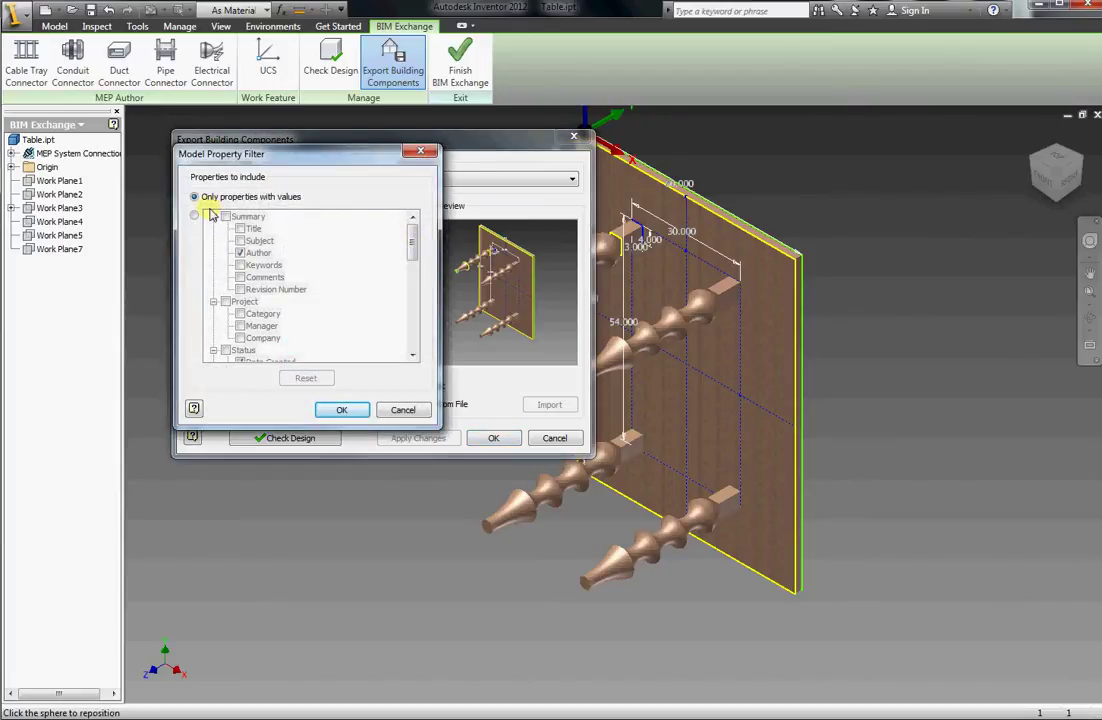
left_click_drag(376, 160, 564, 177)
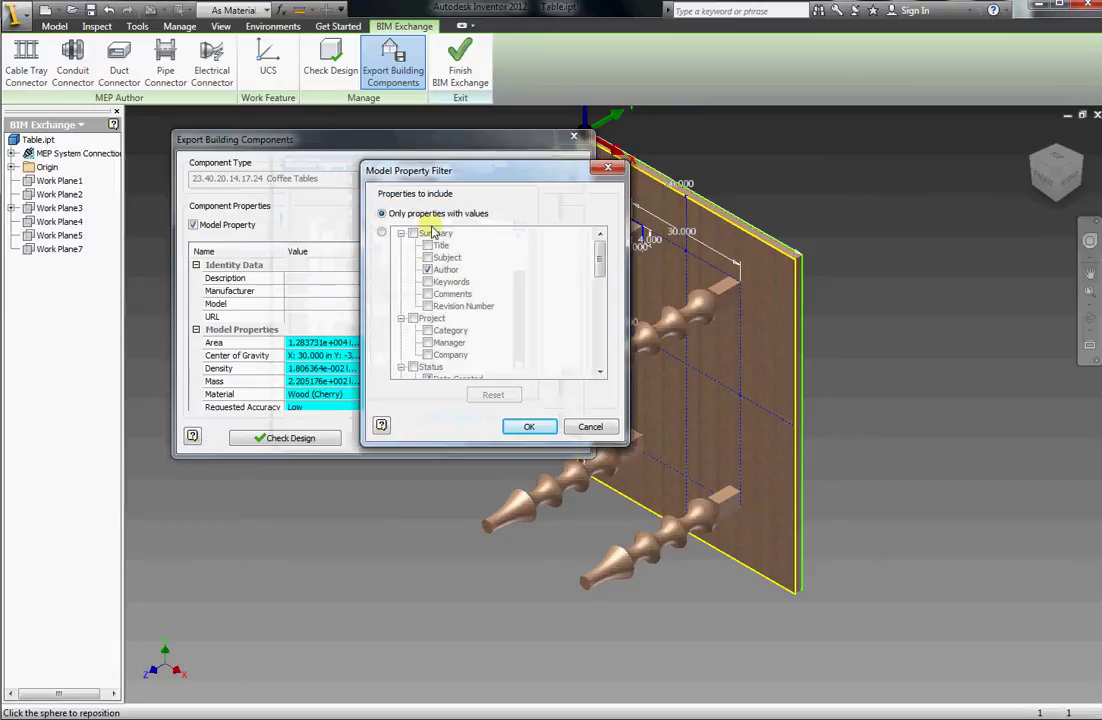
left_click(381, 232)
mouse_move(597, 255)
left_mouse_down()
mouse_move(598, 346)
mouse_move(599, 252)
left_mouse_up()
left_click(414, 219)
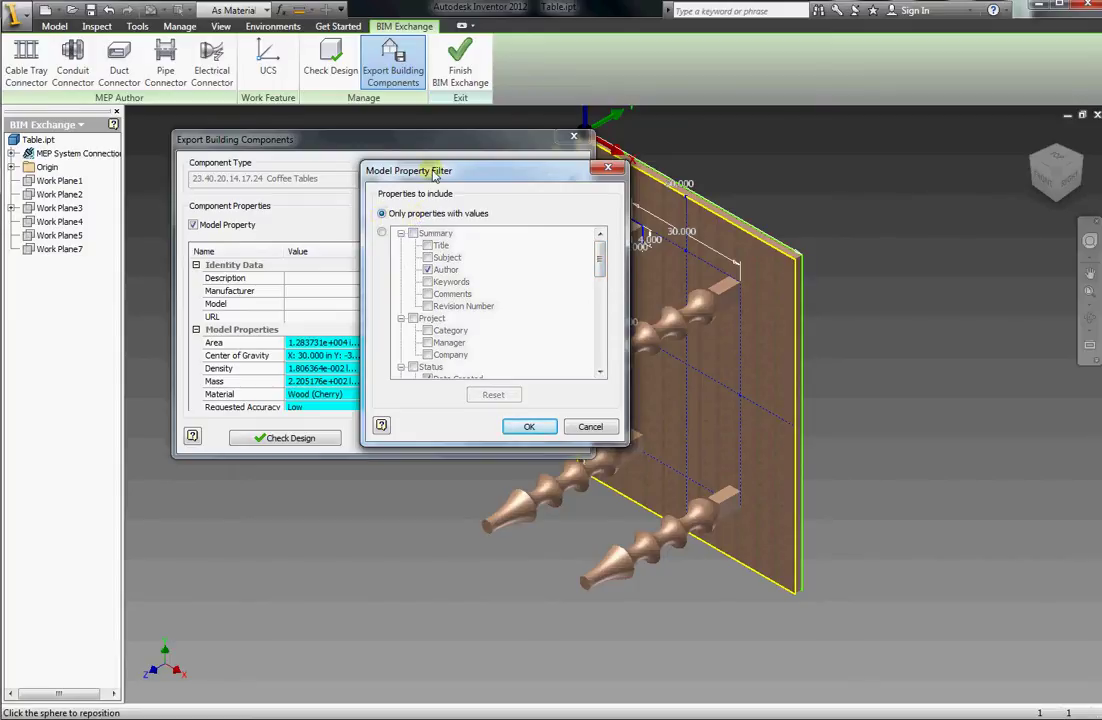
left_click_drag(435, 176, 486, 160)
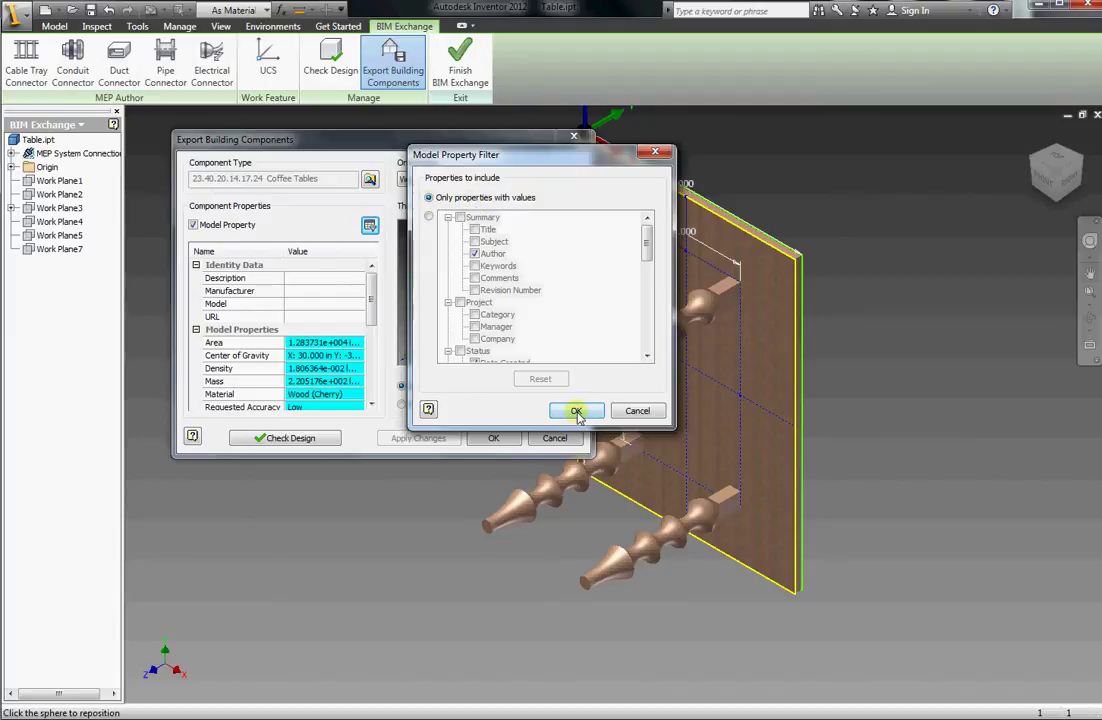
left_click(577, 411)
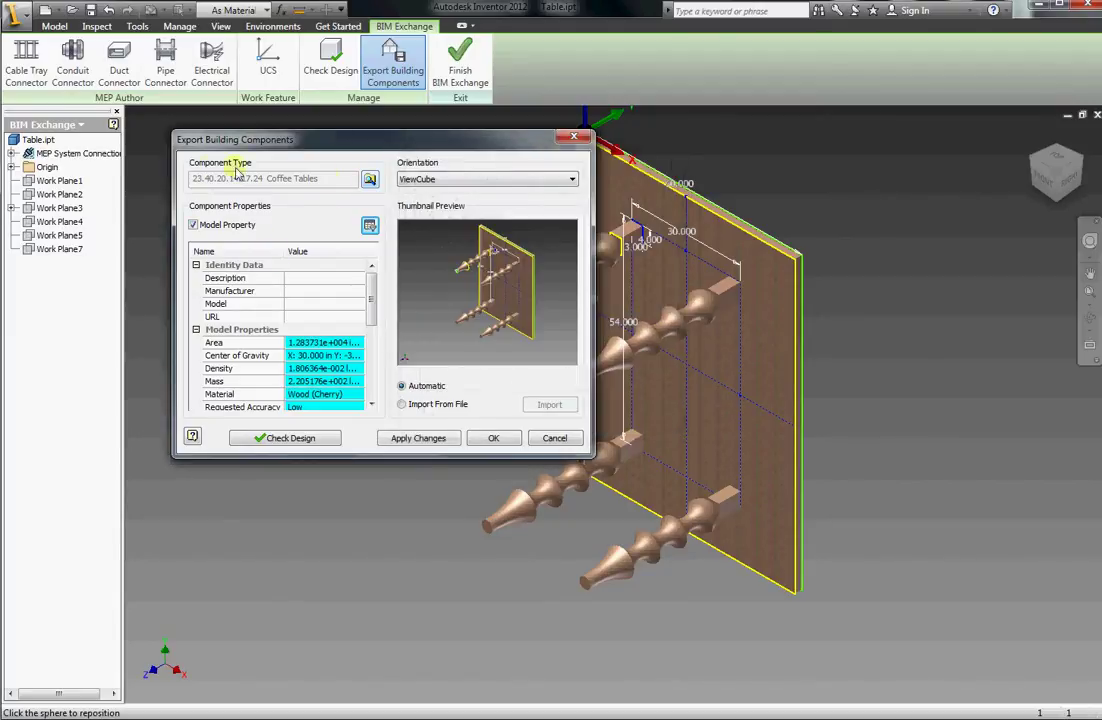
Set the component type to 23.40.20.14.17.24 Coffee Tables, choosing it from the Furniture list.
left_click(372, 179)
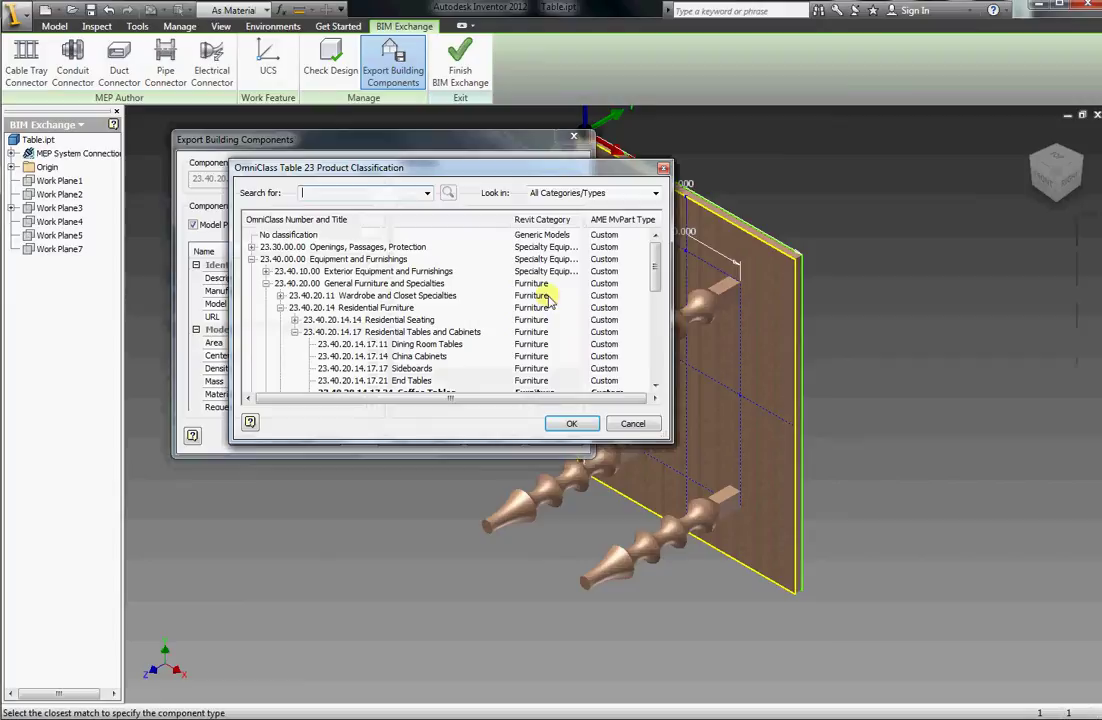
left_click(655, 194)
left_click(592, 315)
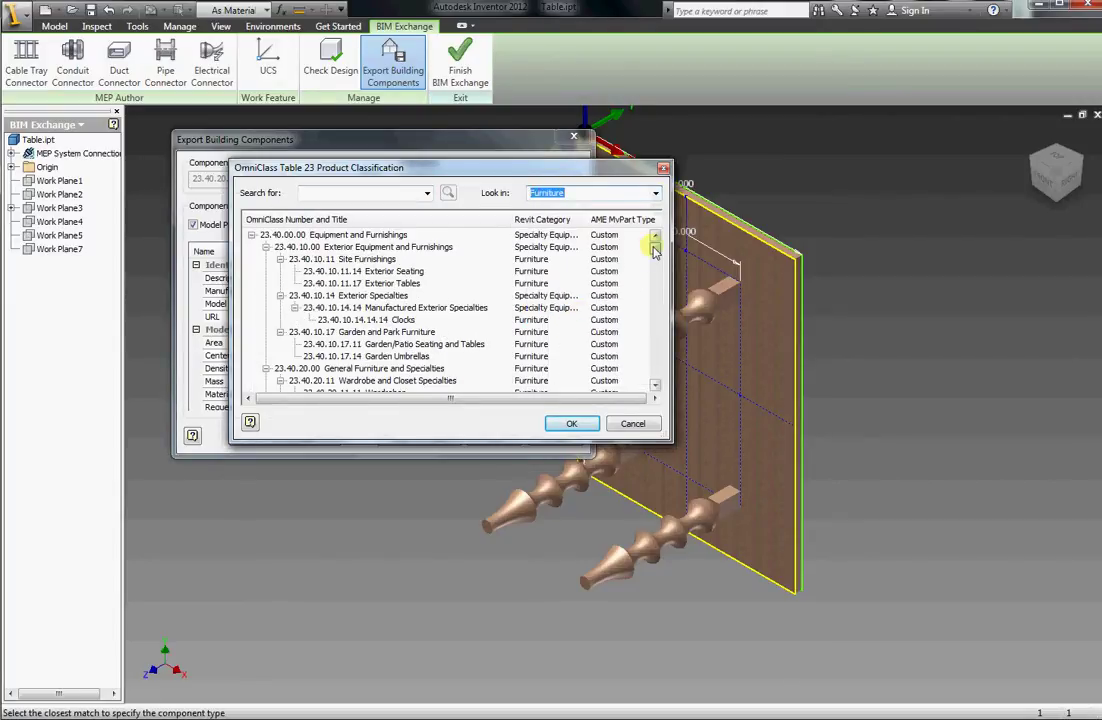
left_click_drag(655, 250, 654, 279)
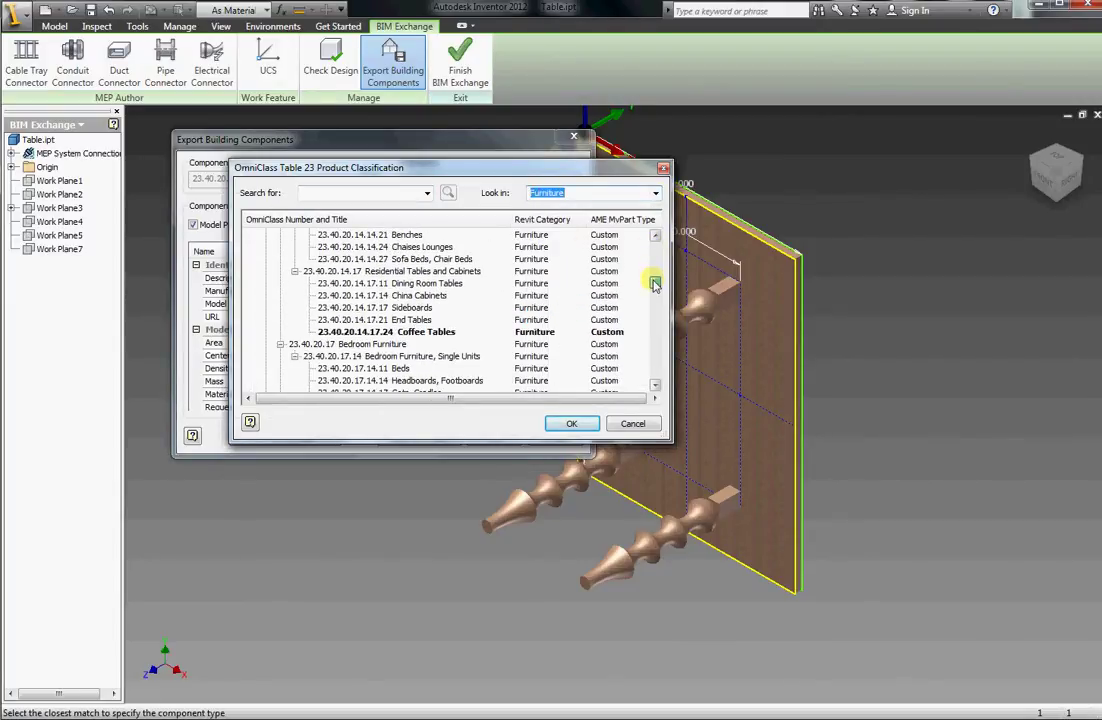
left_click(440, 332)
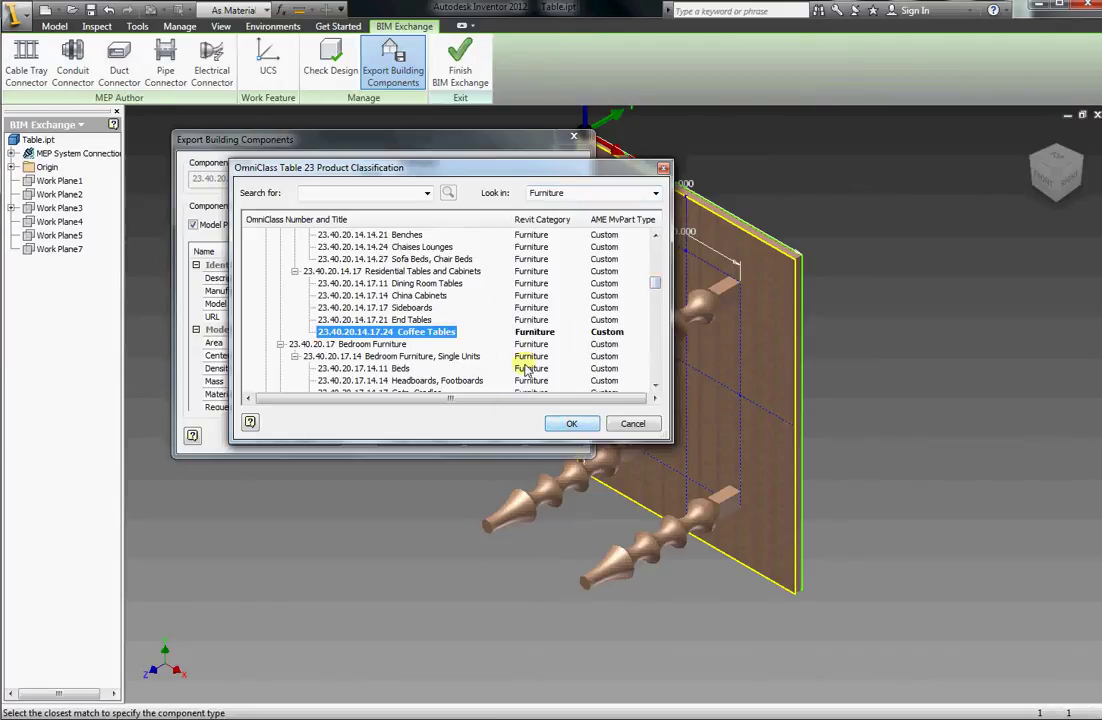
left_click(568, 424)
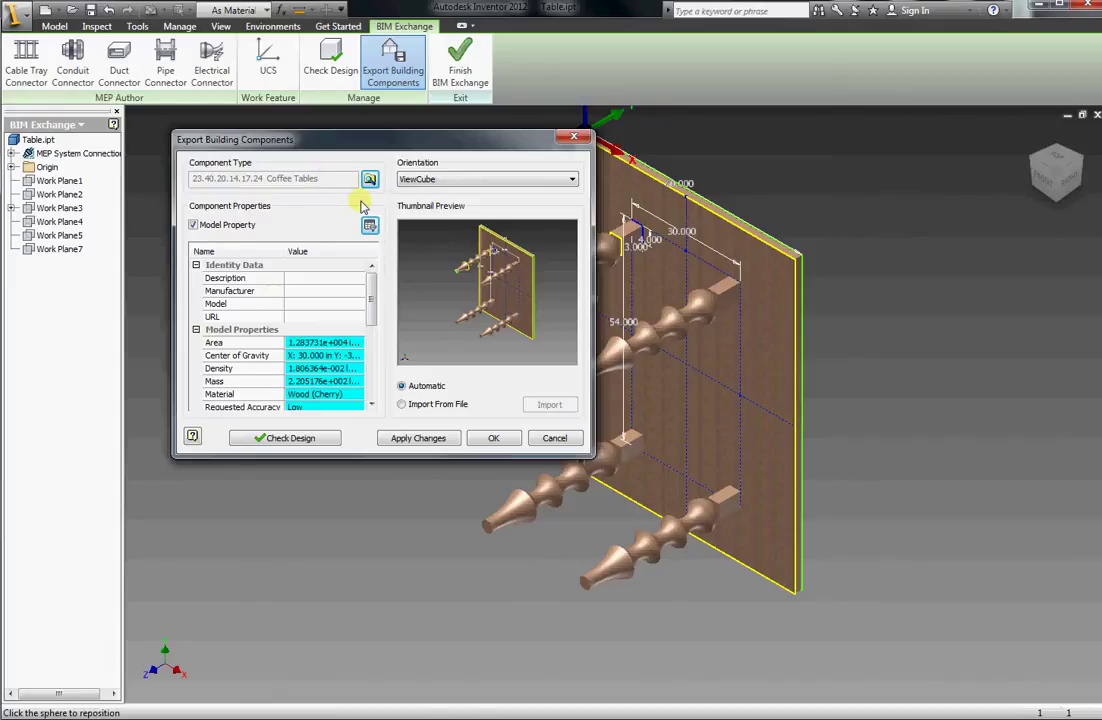
Save the export as Table.adsk in the Desktop's Inventor To Revit Workflow folder.
left_click(494, 438)
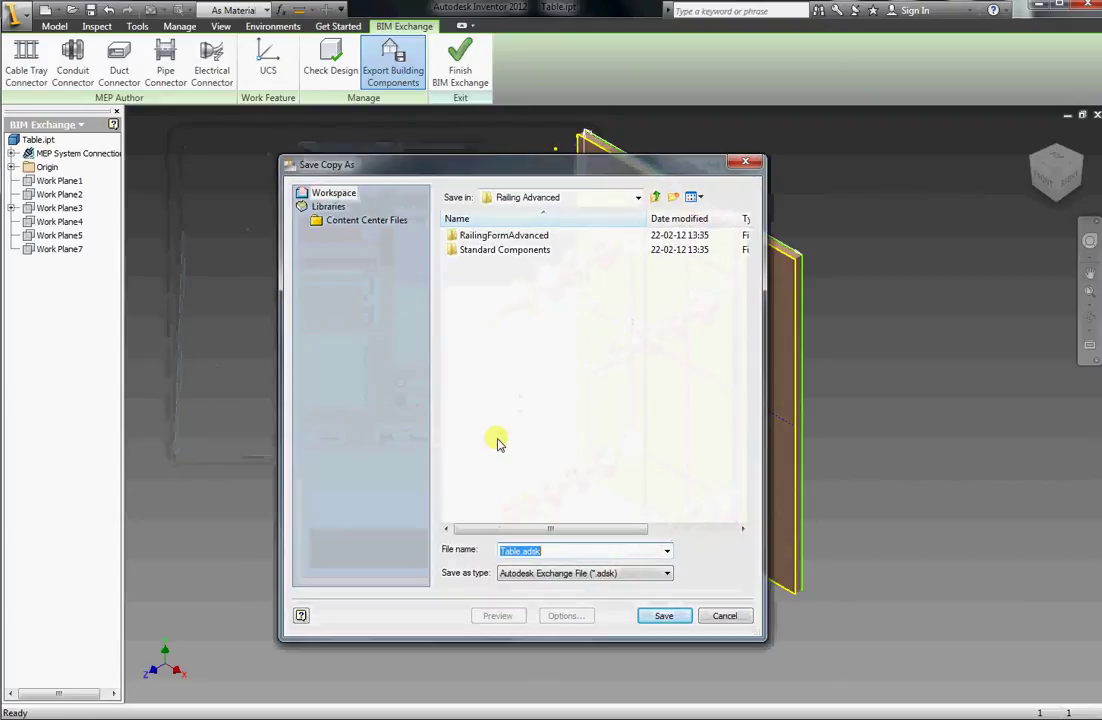
left_click(546, 199)
left_click(505, 226)
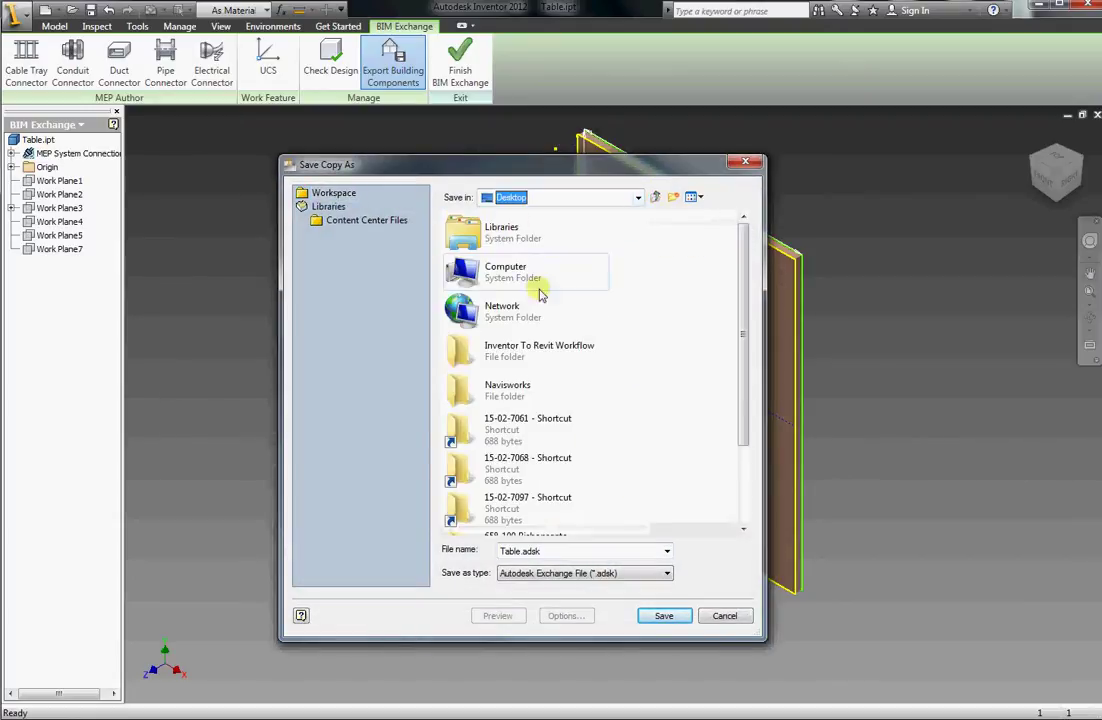
double_click(518, 348)
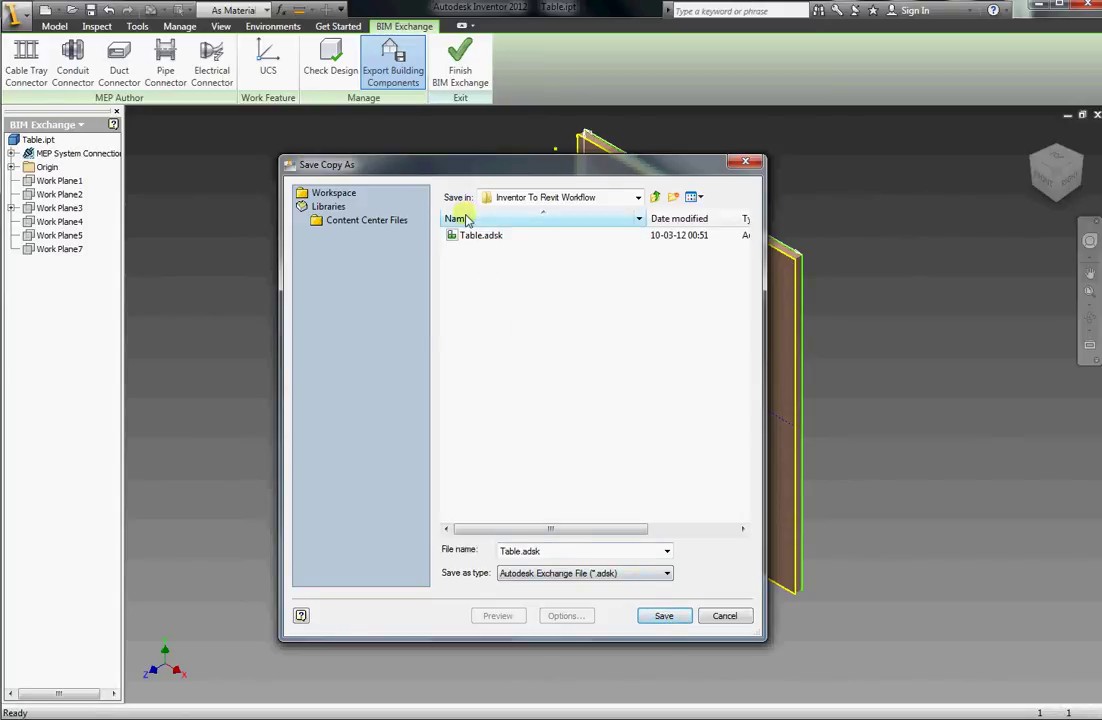
left_click(664, 615)
Confirm replacing Table.adsk outside the active project, then view the translation report.
left_click(458, 392)
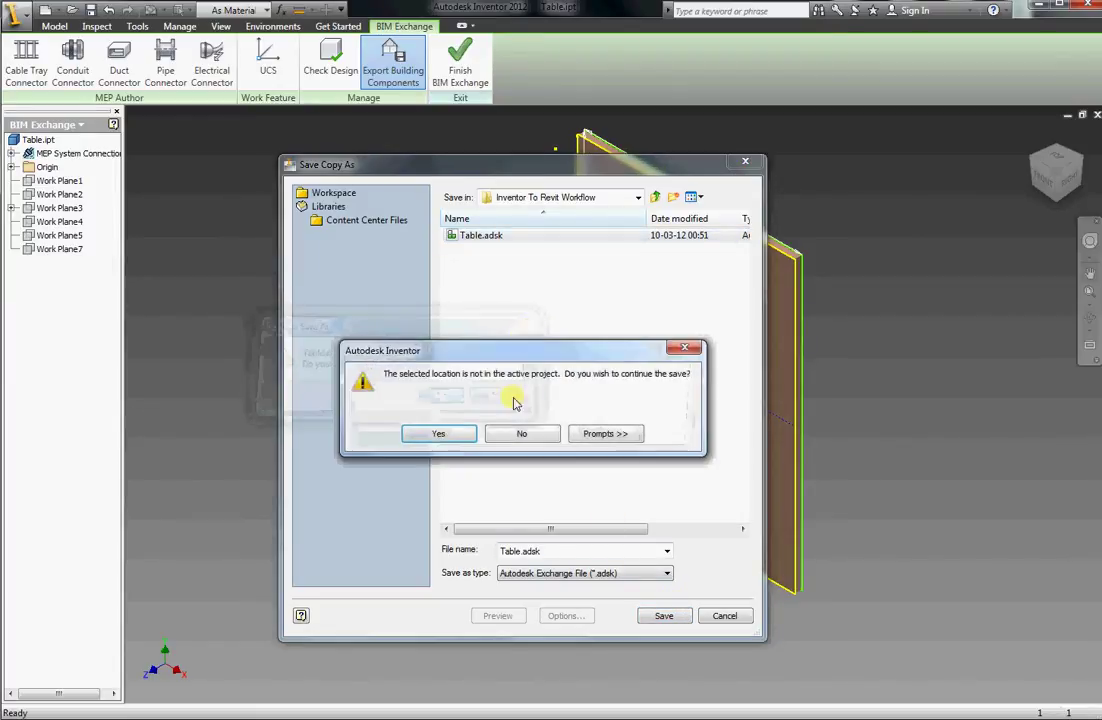
left_click(456, 431)
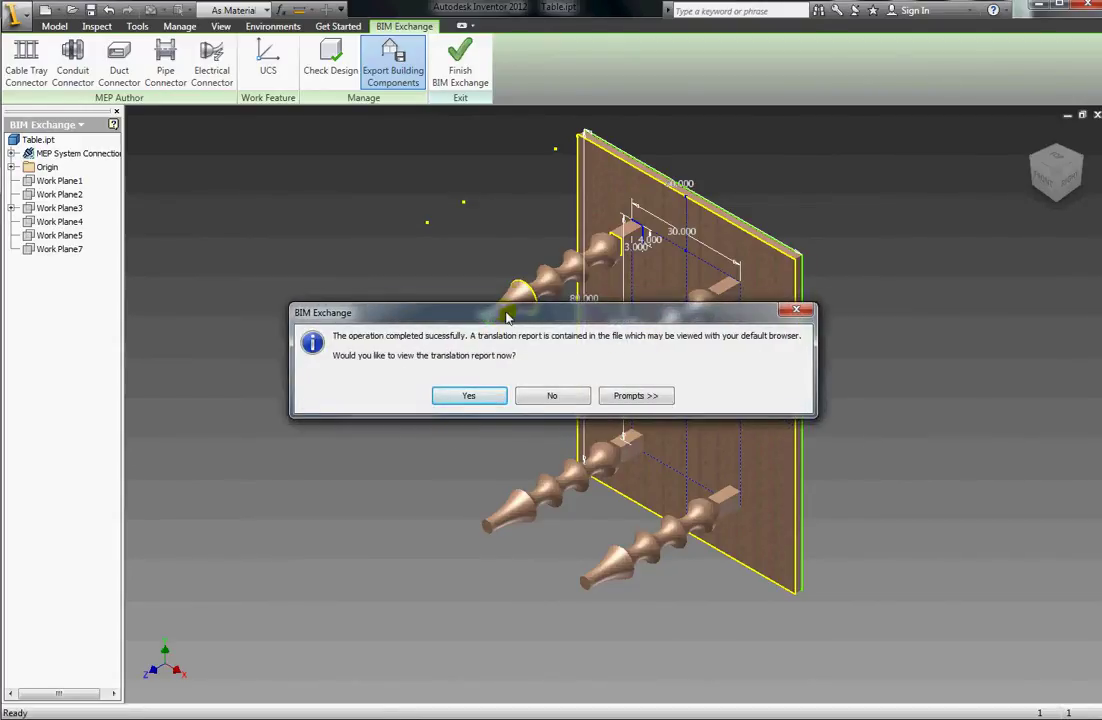
left_click_drag(507, 317, 486, 281)
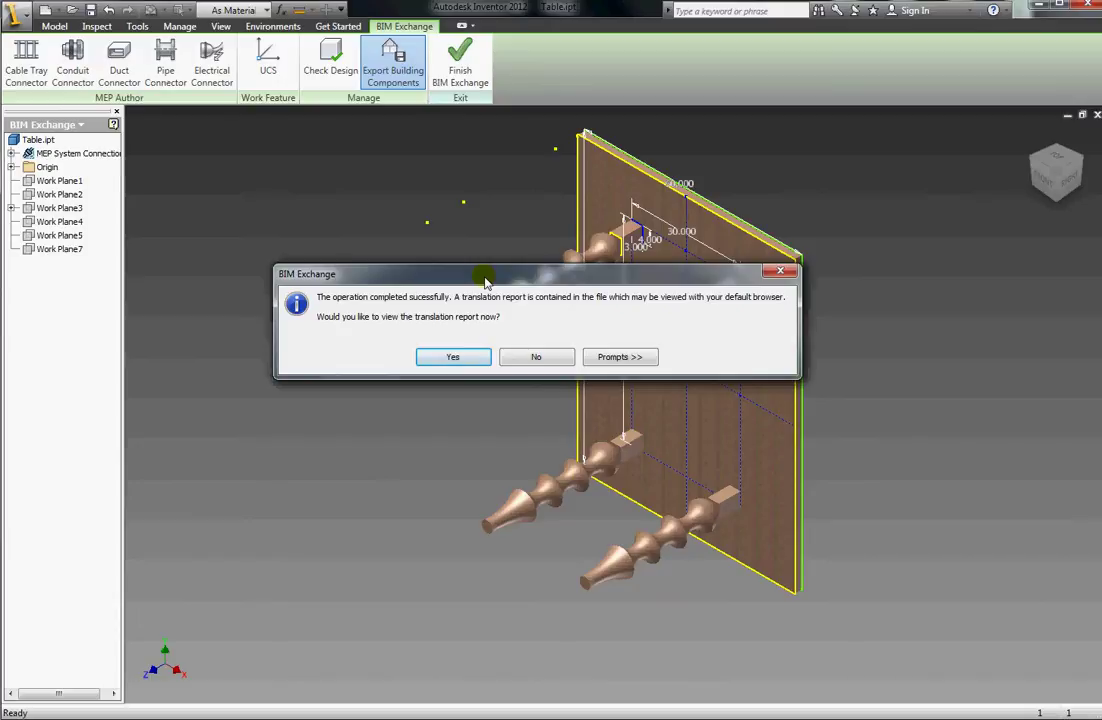
left_click(462, 362)
Scroll the translation report to check the 3D model and all six 2D views show Successful.
scroll(553, 327, "down", 4)
scroll(553, 327, "up", 3)
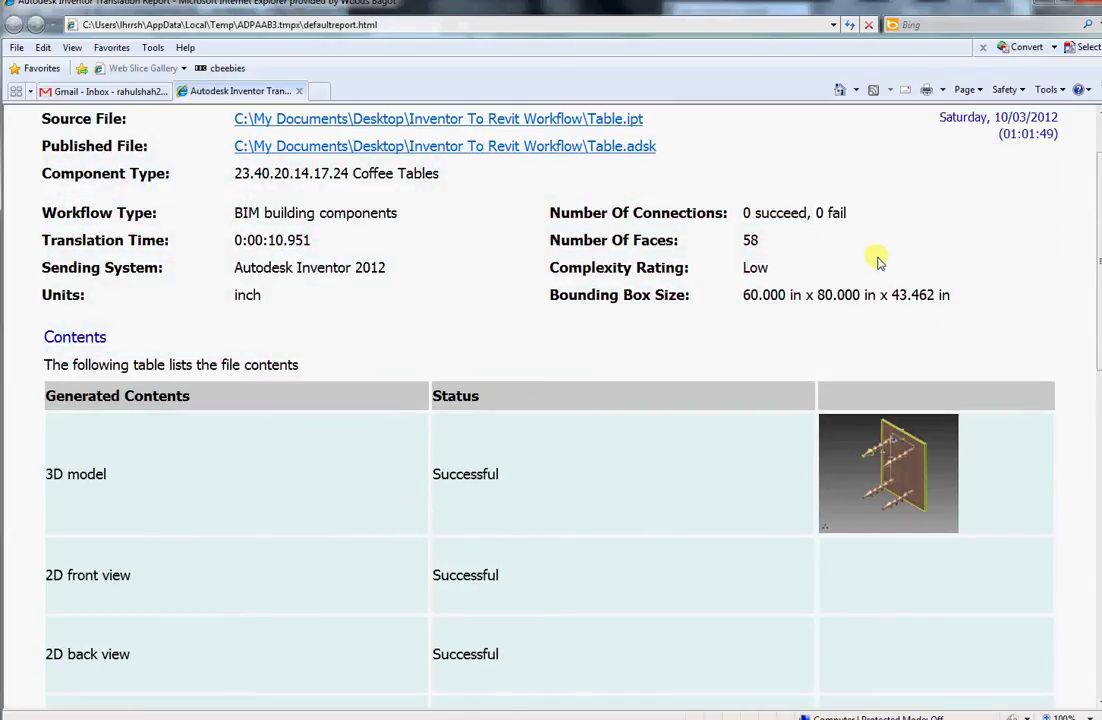
scroll(748, 268, "up", 1)
scroll(530, 450, "down", 7)
scroll(480, 298, "up", 3)
scroll(467, 290, "down", 7)
scroll(523, 510, "up", 5)
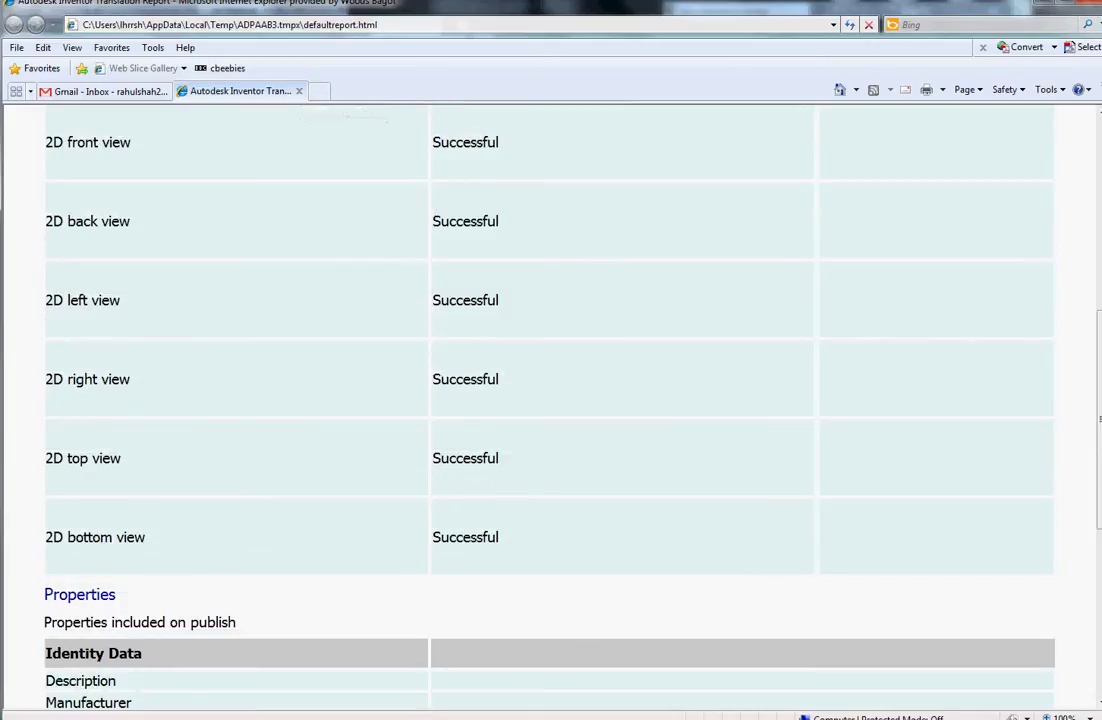
In Revit, open Table.adsk through Open > Building Component.
key("alt+Tab")
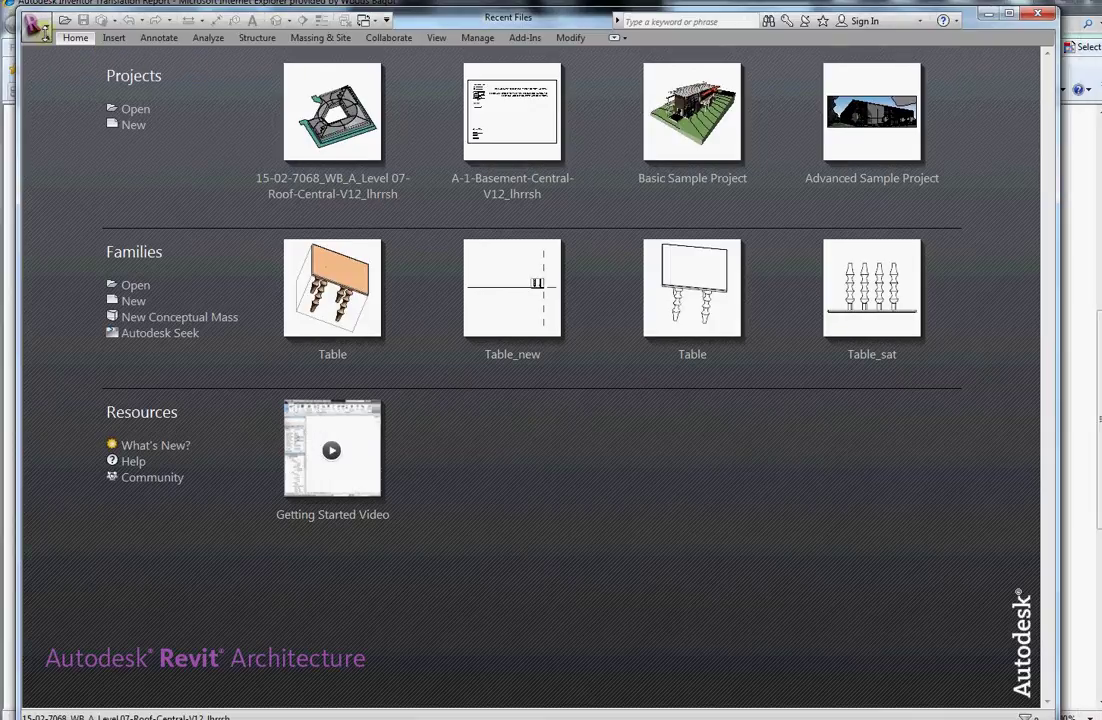
left_click(36, 26)
mouse_move(60, 122)
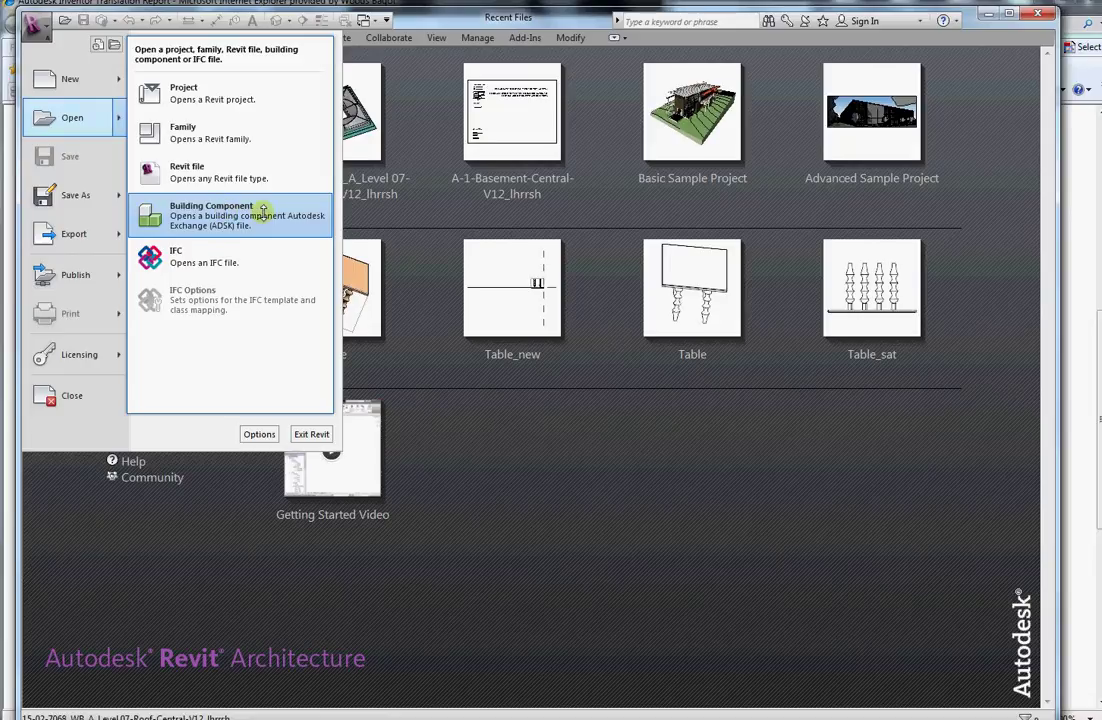
left_click(263, 211)
left_click(509, 211)
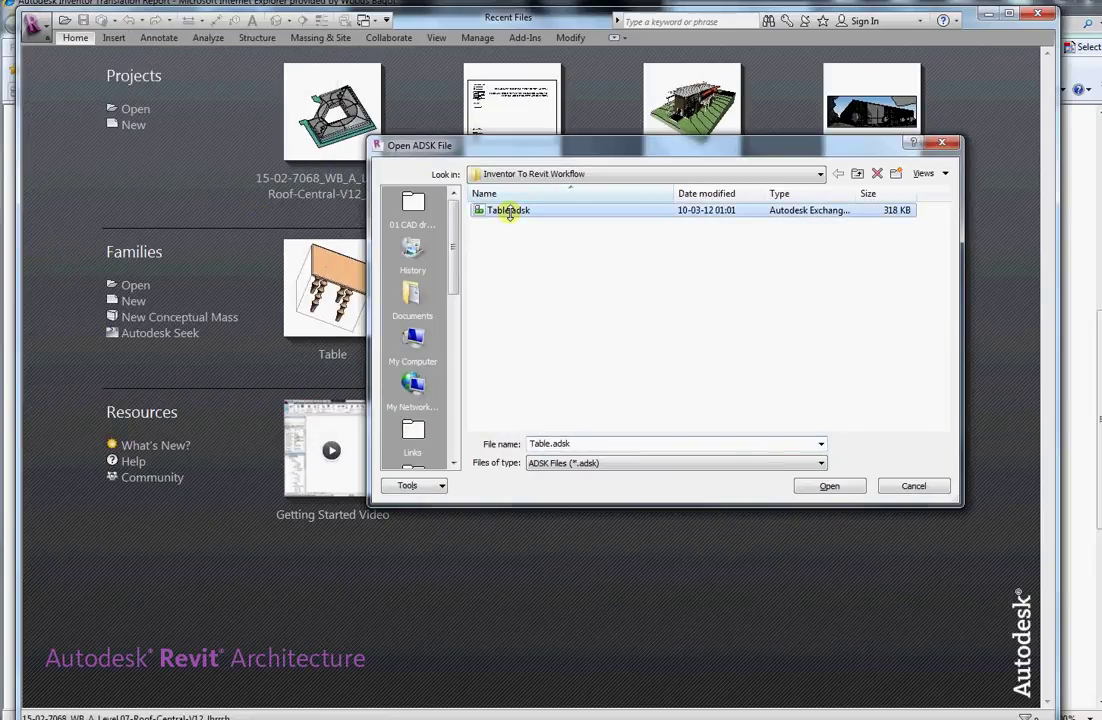
left_click(829, 486)
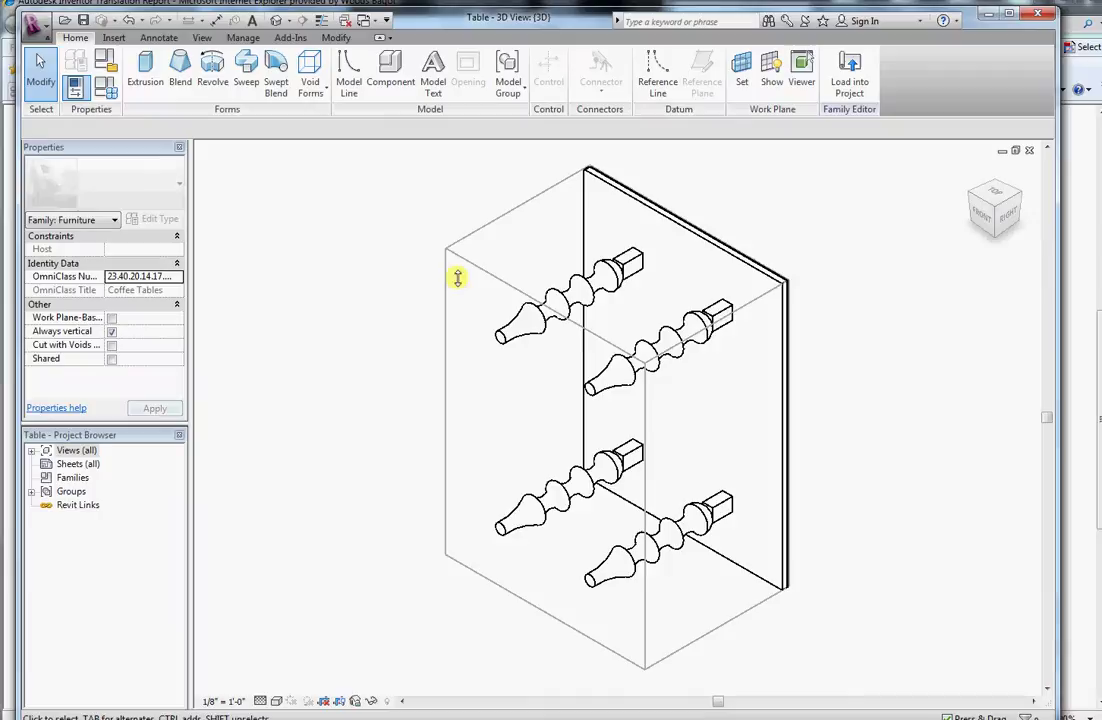
Orbit the 3D view to show the table top and turned legs, then narrow the Properties palette.
middle_click_drag(628, 341, 847, 641, "shift")
middle_click_drag(534, 649, 524, 602, "shift")
left_click(431, 597)
key("Escape")
middle_click_drag(652, 582, 627, 610)
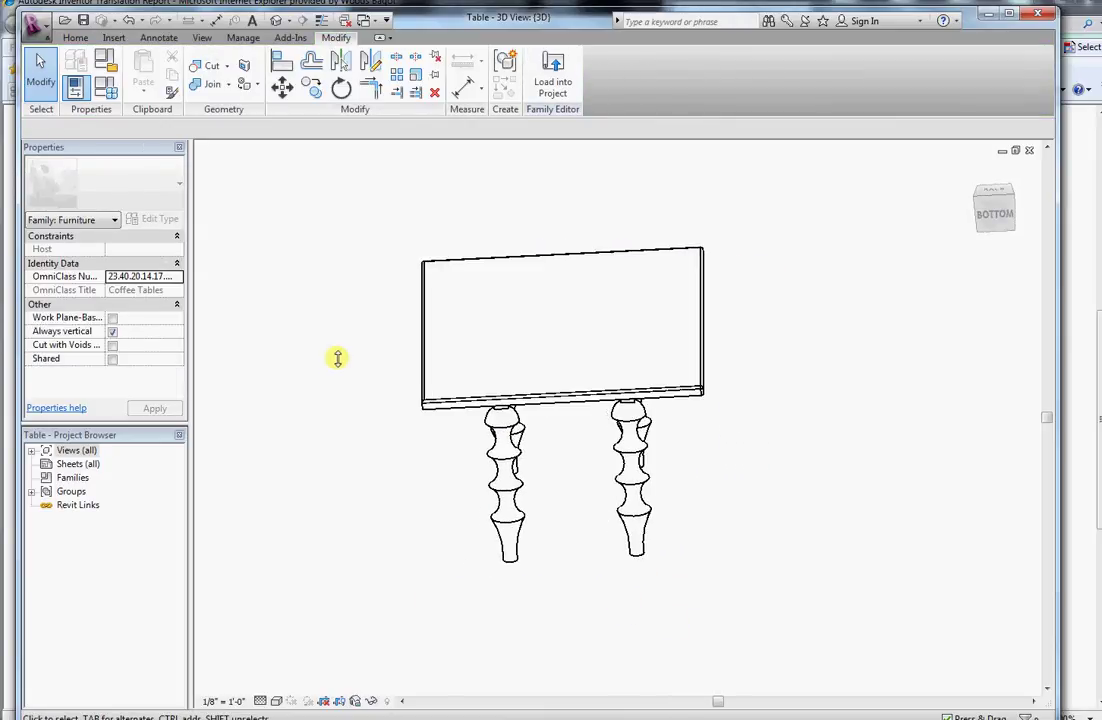
left_click_drag(190, 183, 167, 187)
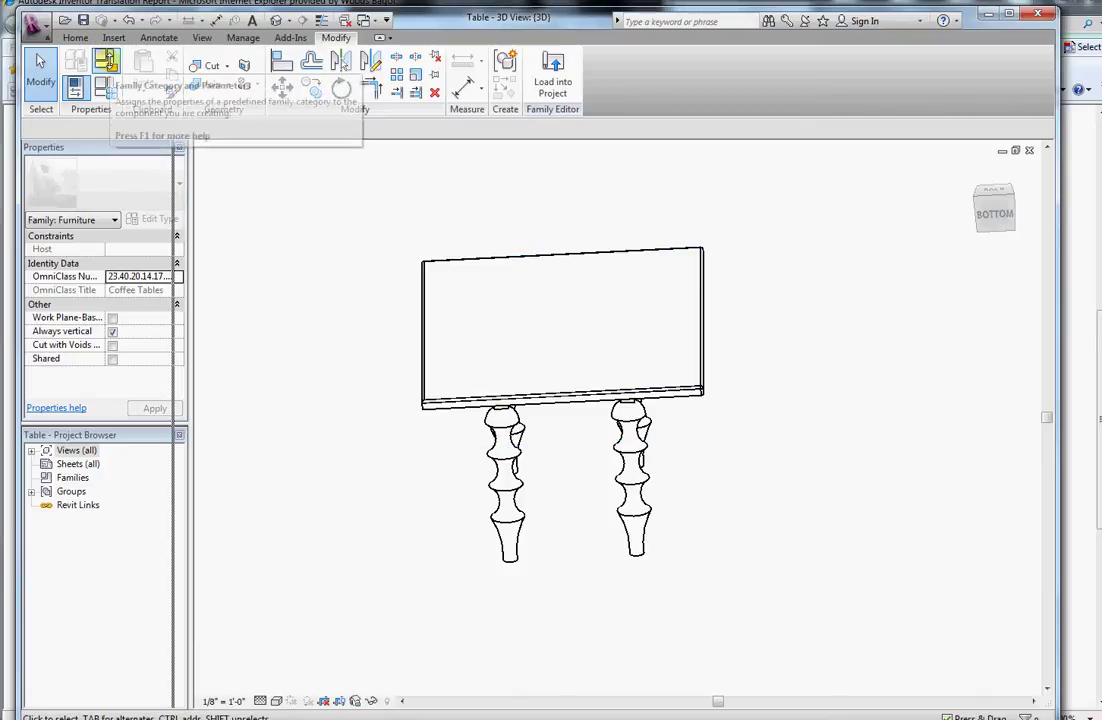
Keep the family category as Furniture, then bring up Family Types listing 7.06 CF volume and Wood (Cherry).
left_click(107, 60)
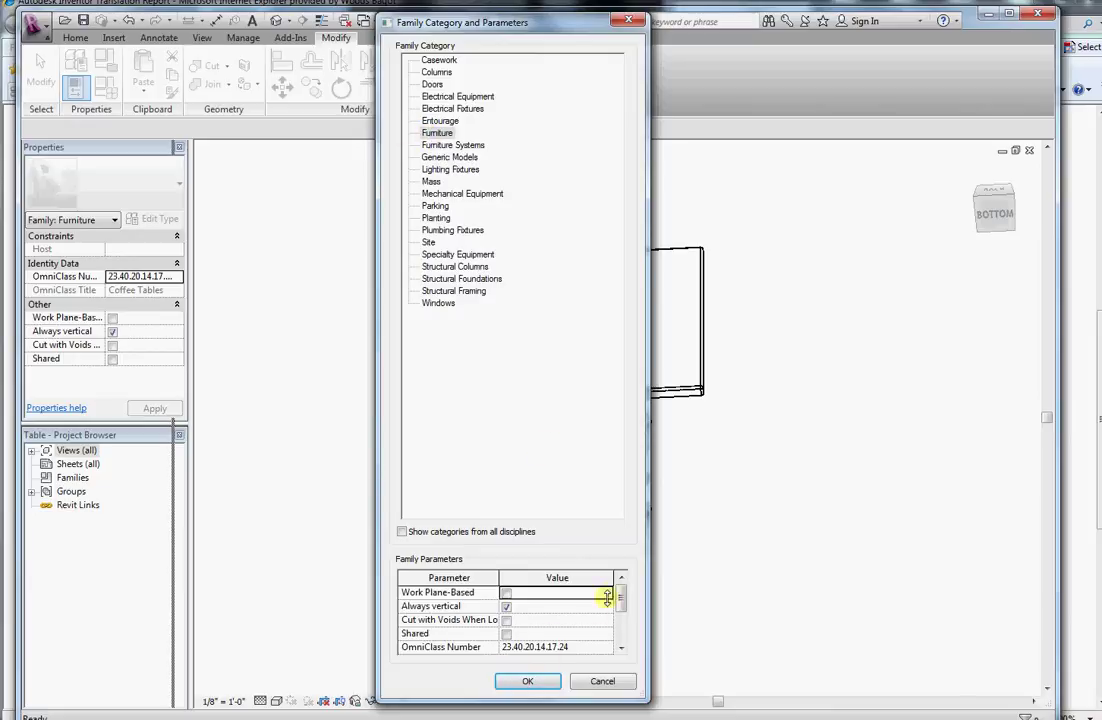
left_click_drag(622, 592, 622, 606)
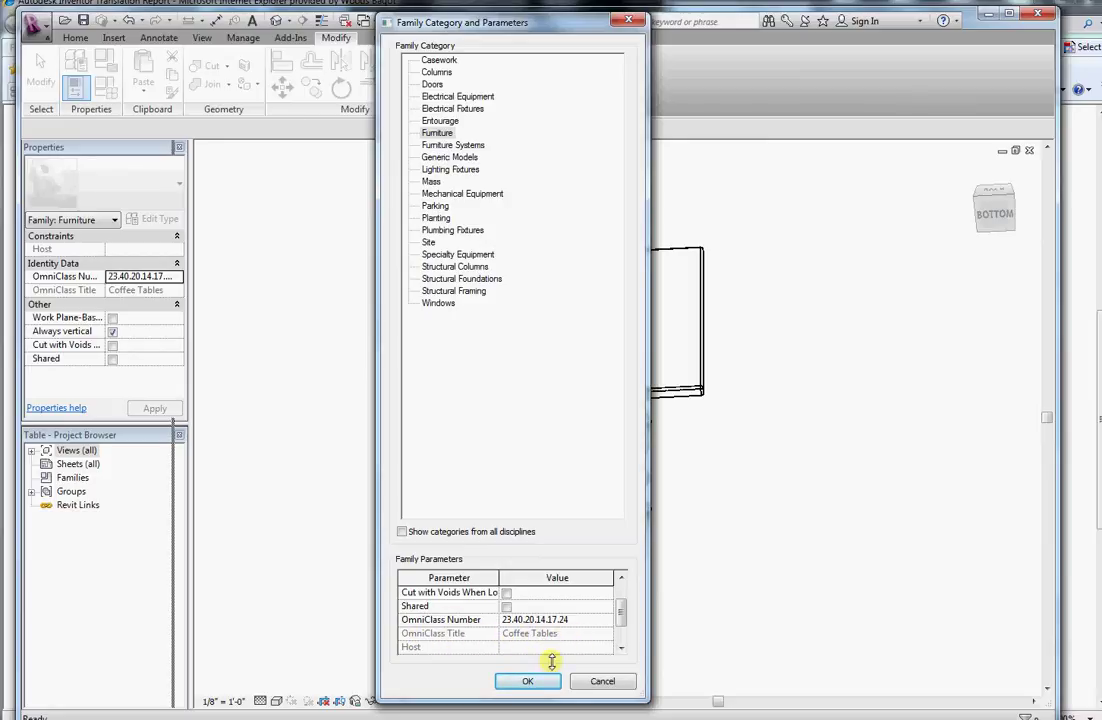
left_click(528, 681)
left_click(100, 80)
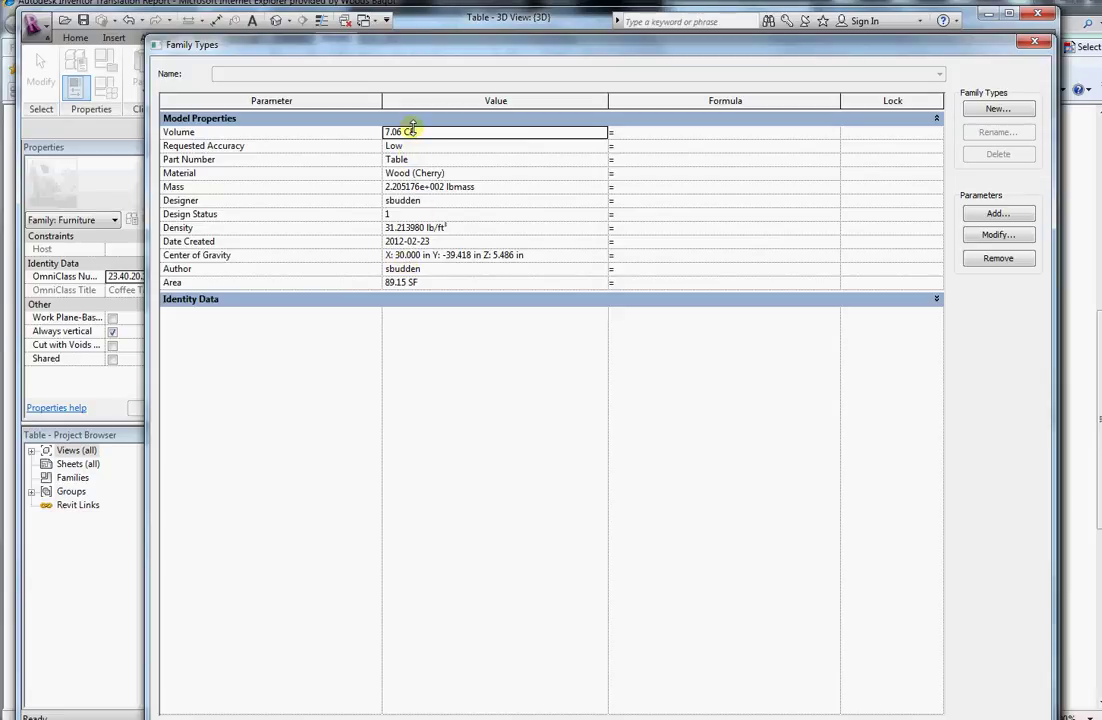
Inspect a parameter's properties via Modify..., then close Family Types with OK.
left_click(995, 234)
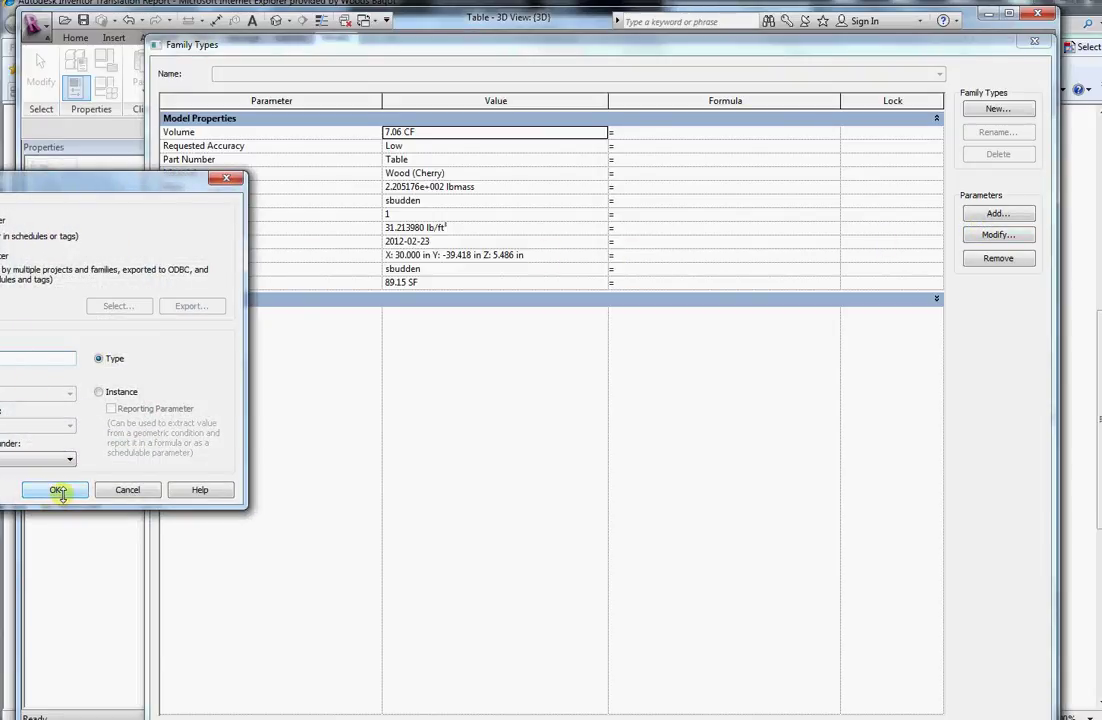
left_click(58, 490)
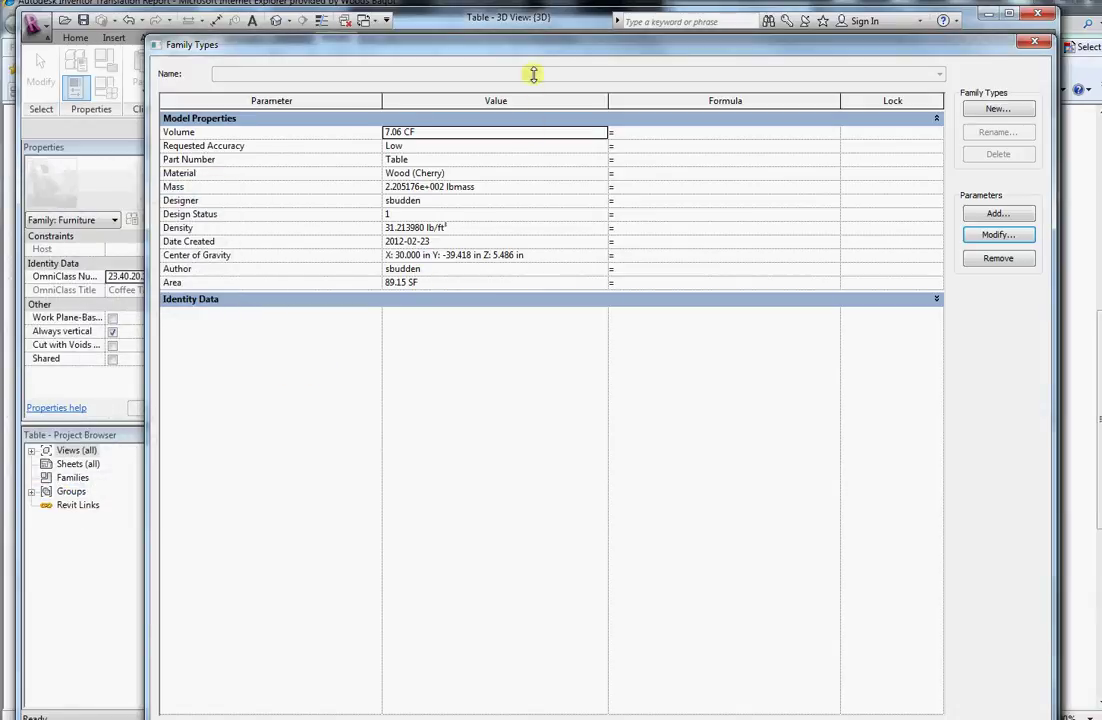
left_click_drag(541, 40, 550, 22)
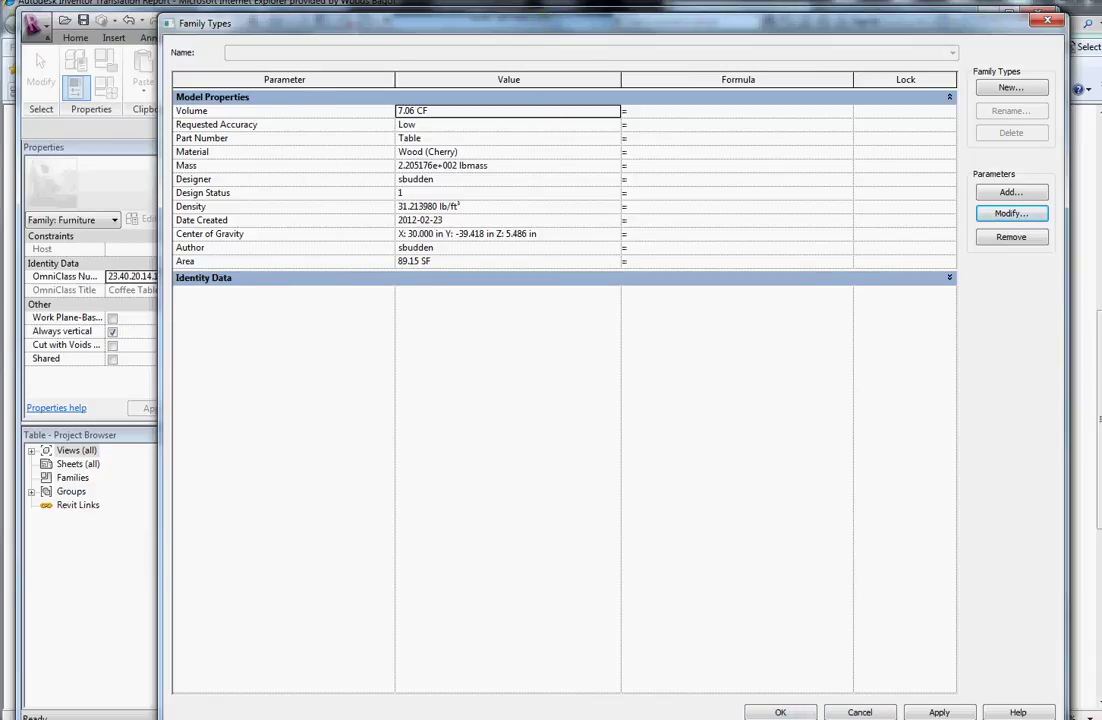
left_click(777, 712)
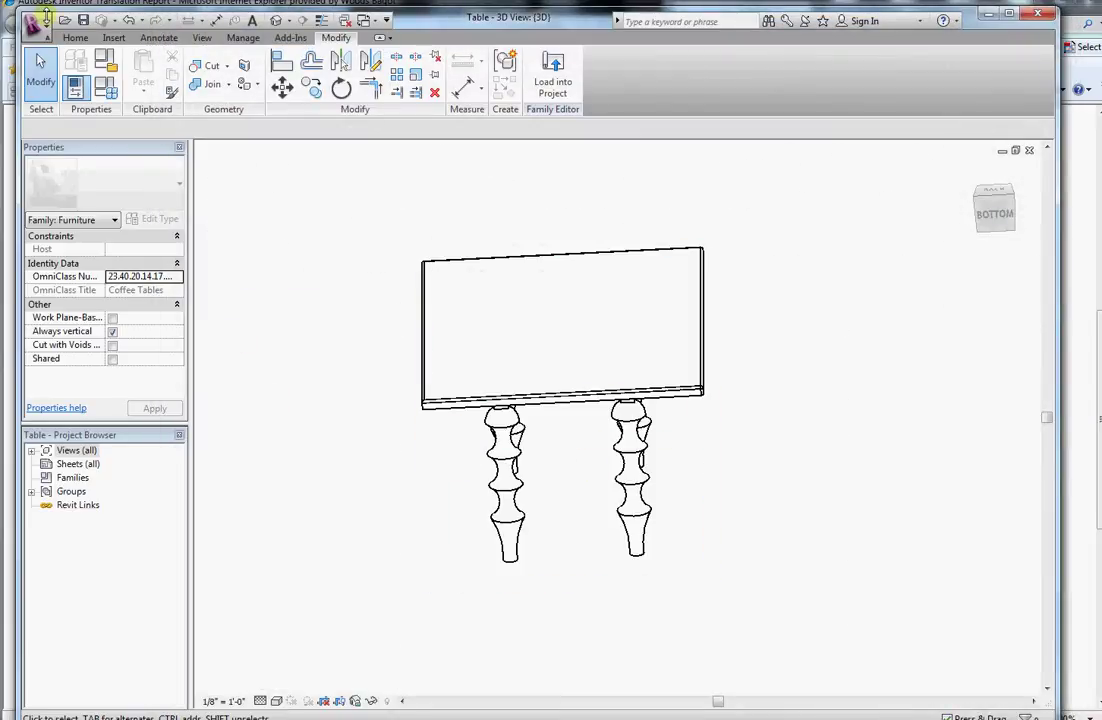
Turn on Use Render Appearance for Shading for the Cherry - Natural Low Gloss material.
left_click(240, 37)
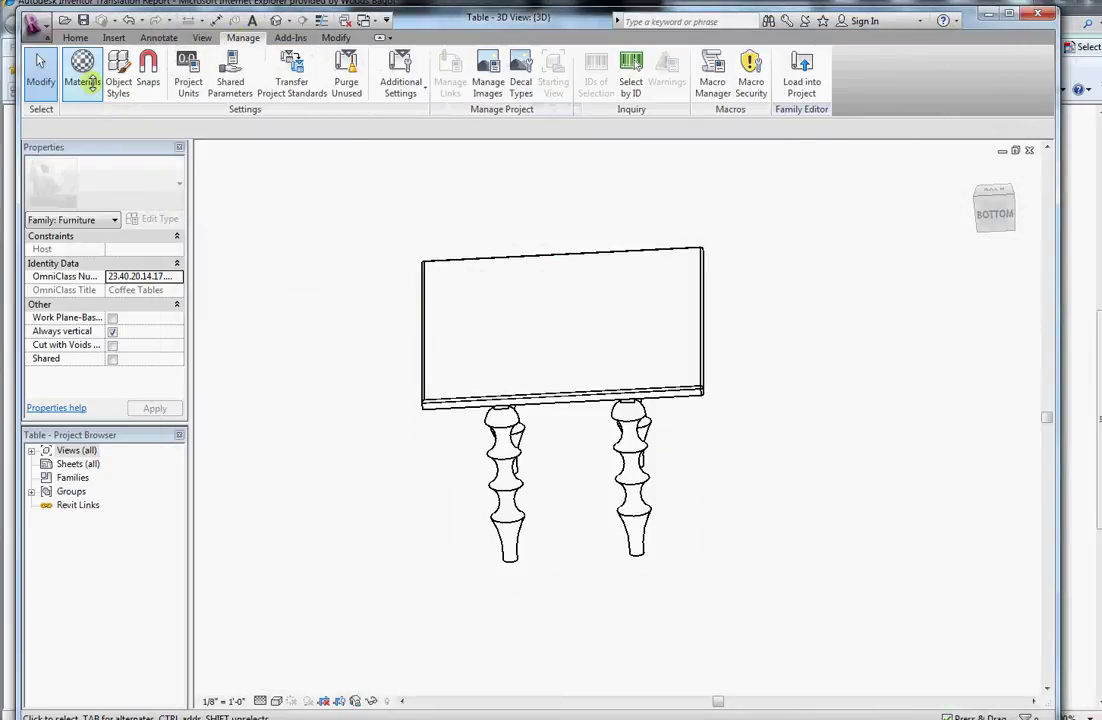
left_click(89, 84)
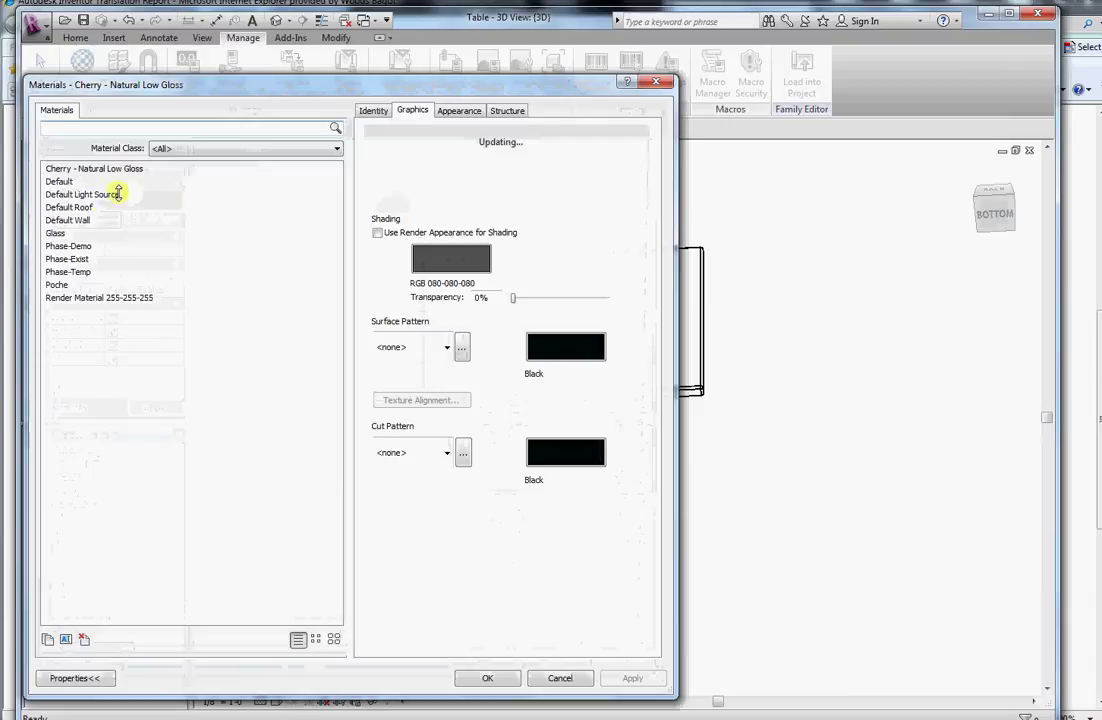
left_click(78, 170)
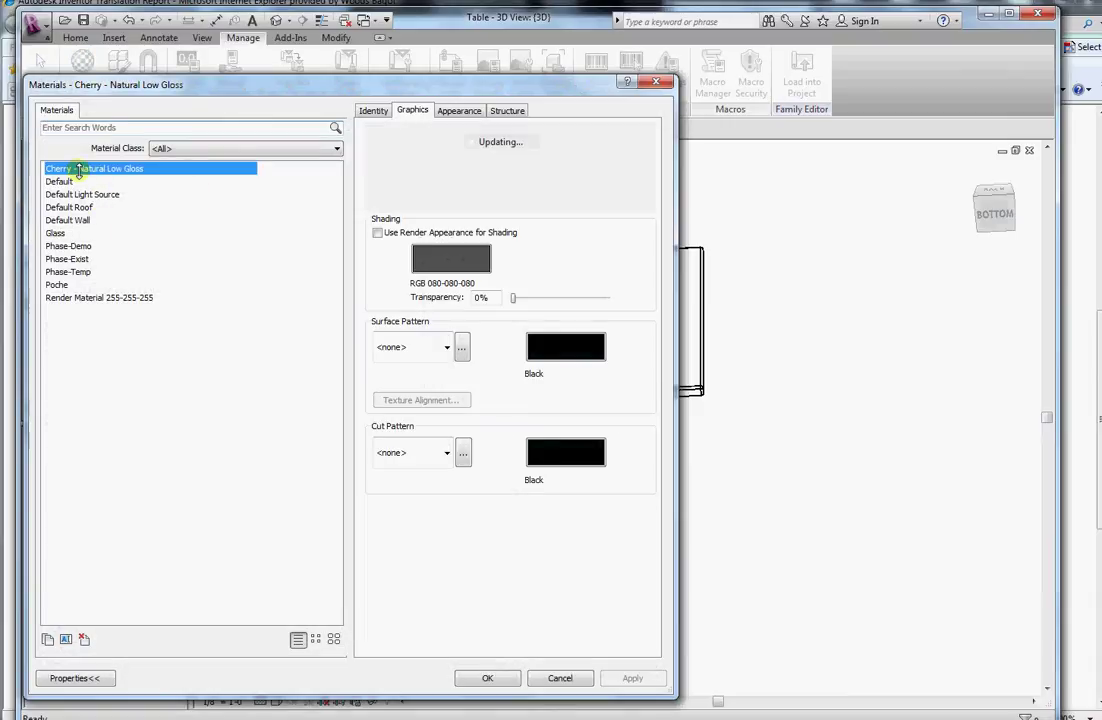
left_click(377, 232)
left_click(377, 232)
left_click(487, 678)
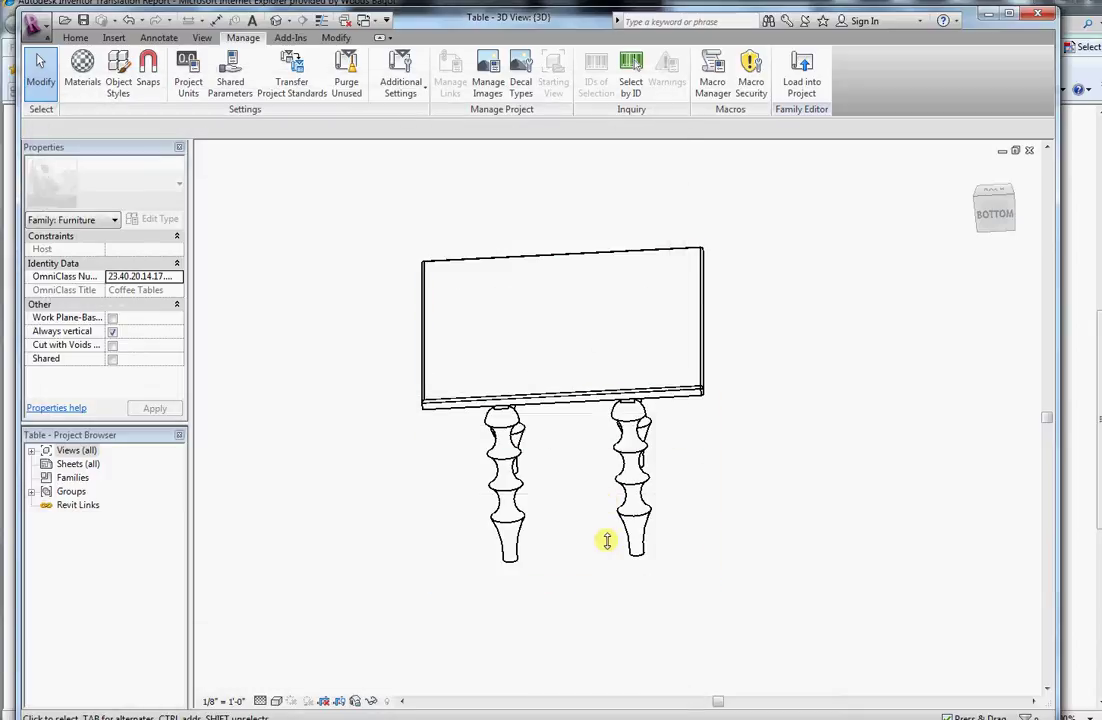
Switch the 3D view to the Shaded visual style and orbit the brown cherry table.
left_click(276, 700)
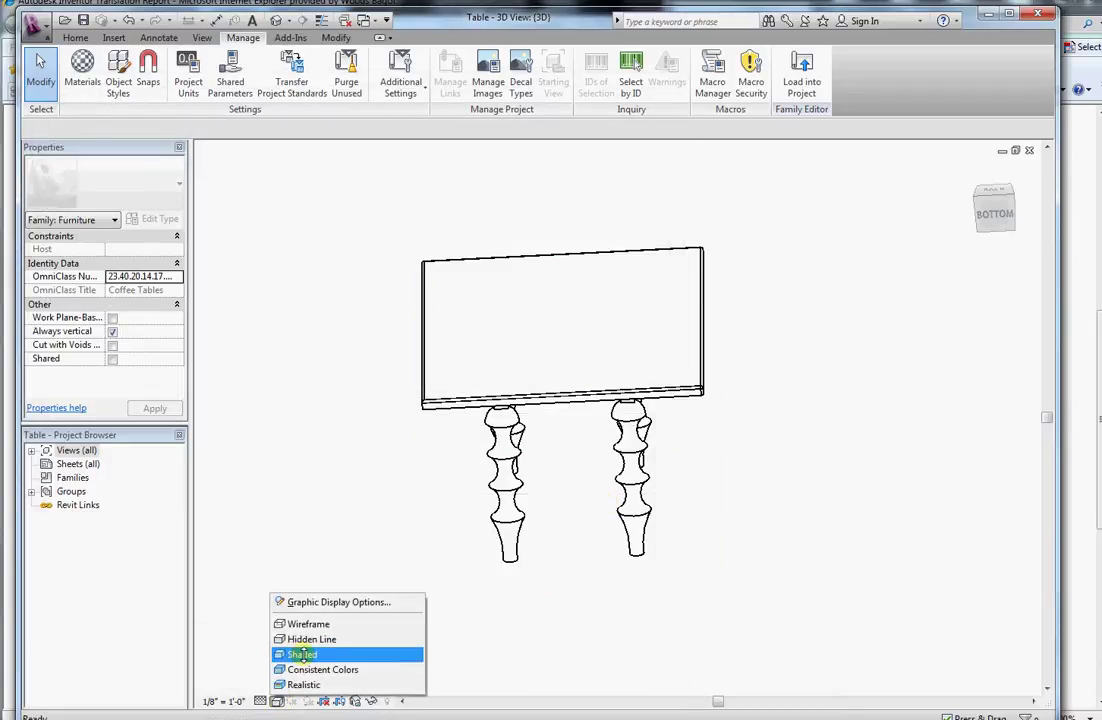
left_click(300, 651)
middle_click_drag(575, 640, 635, 602, "shift")
mouse_move(526, 614)
middle_mouse_down("shift")
mouse_move(568, 609)
mouse_move(539, 600)
mouse_move(512, 614)
middle_mouse_up("shift")
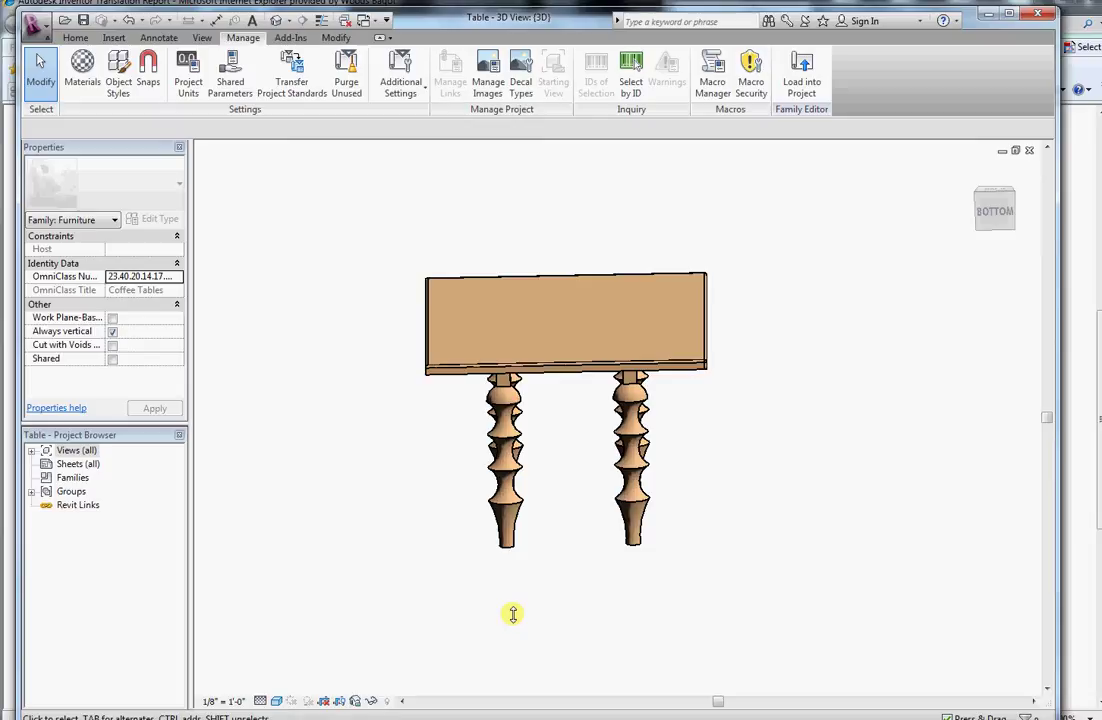
left_click(96, 86)
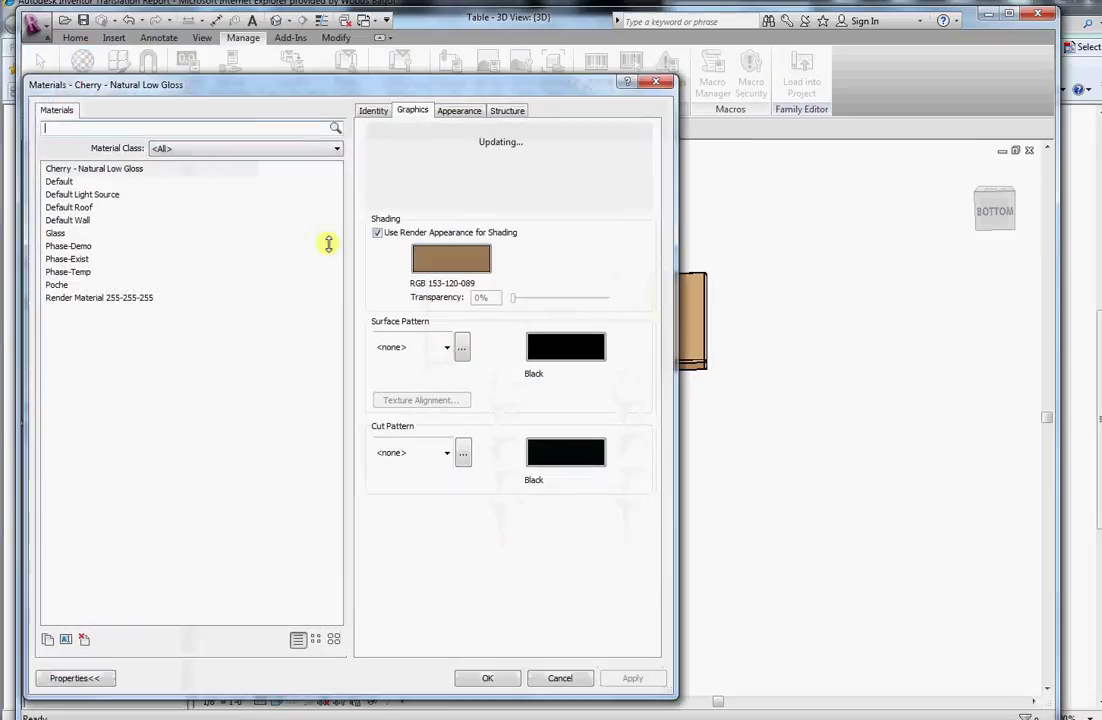
left_click(504, 676)
left_click(75, 37)
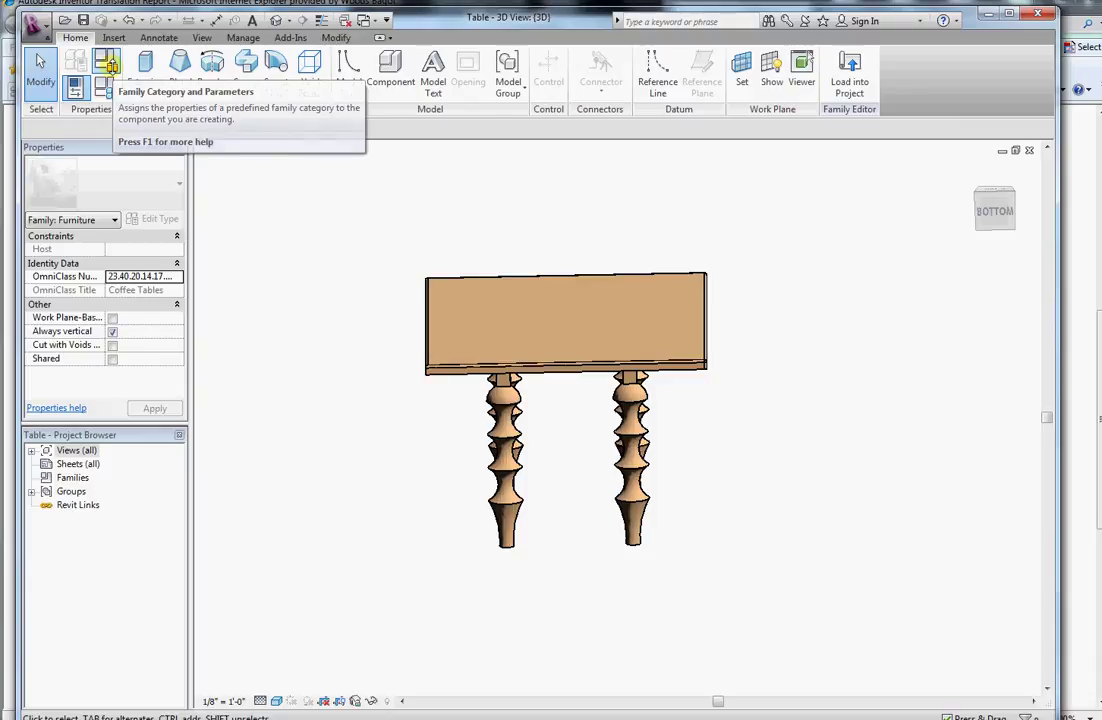
mouse_move(190, 148)
left_mouse_down()
mouse_move(206, 148)
mouse_move(177, 160)
left_mouse_up()
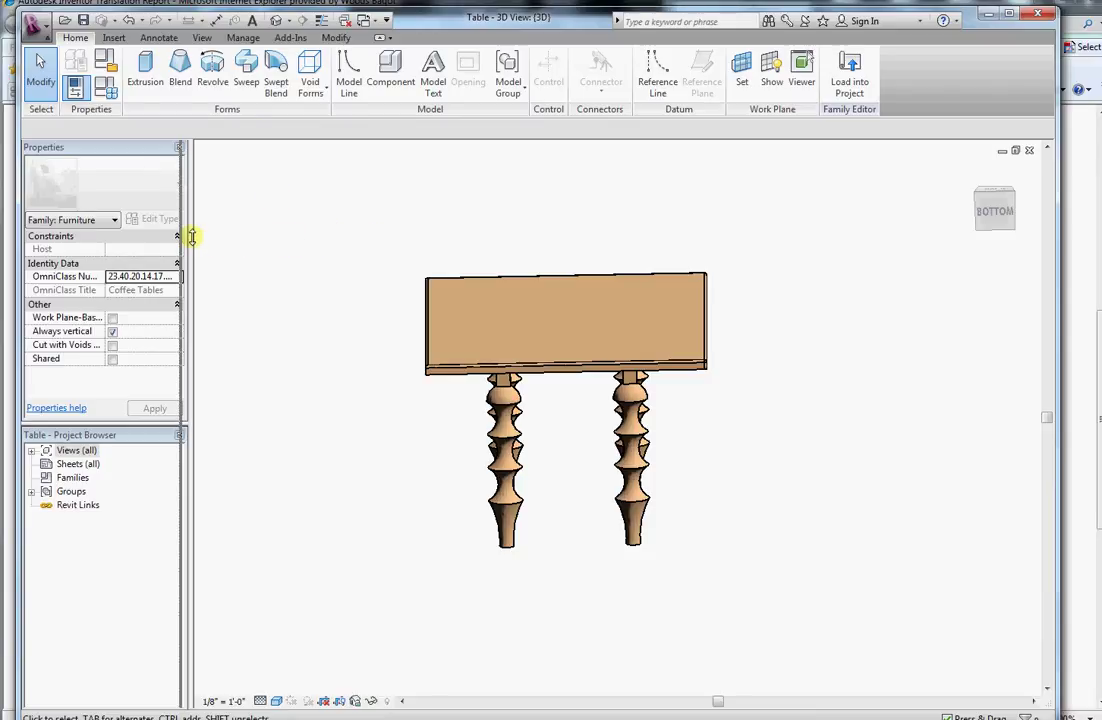
left_click_drag(192, 236, 177, 237)
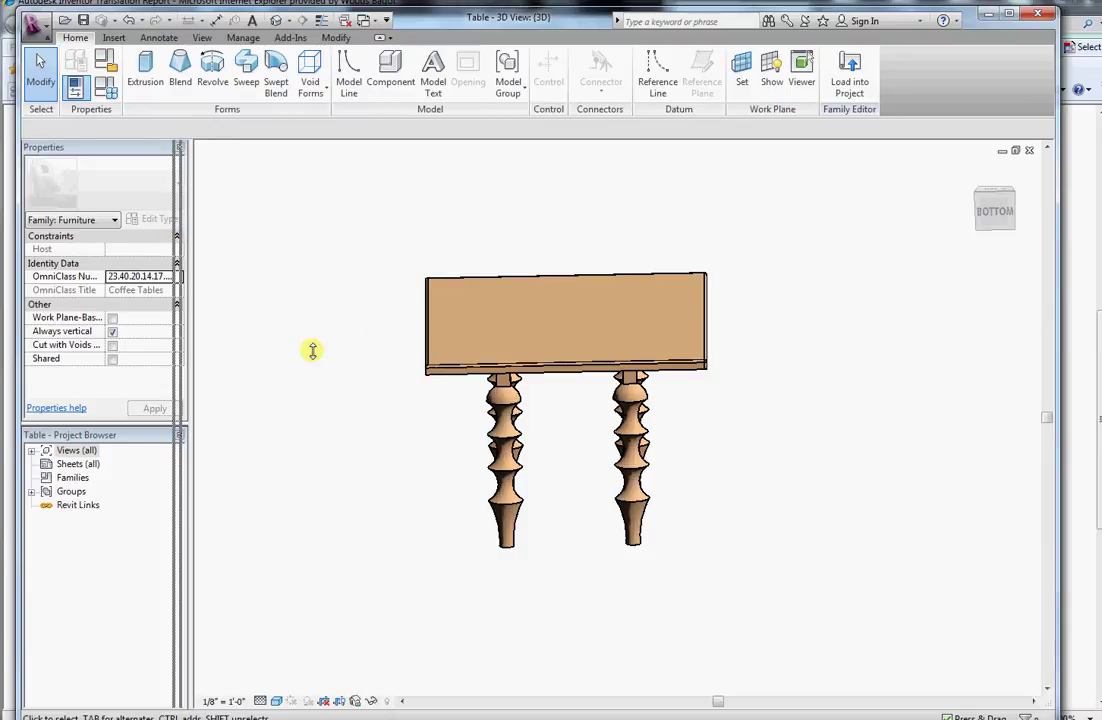